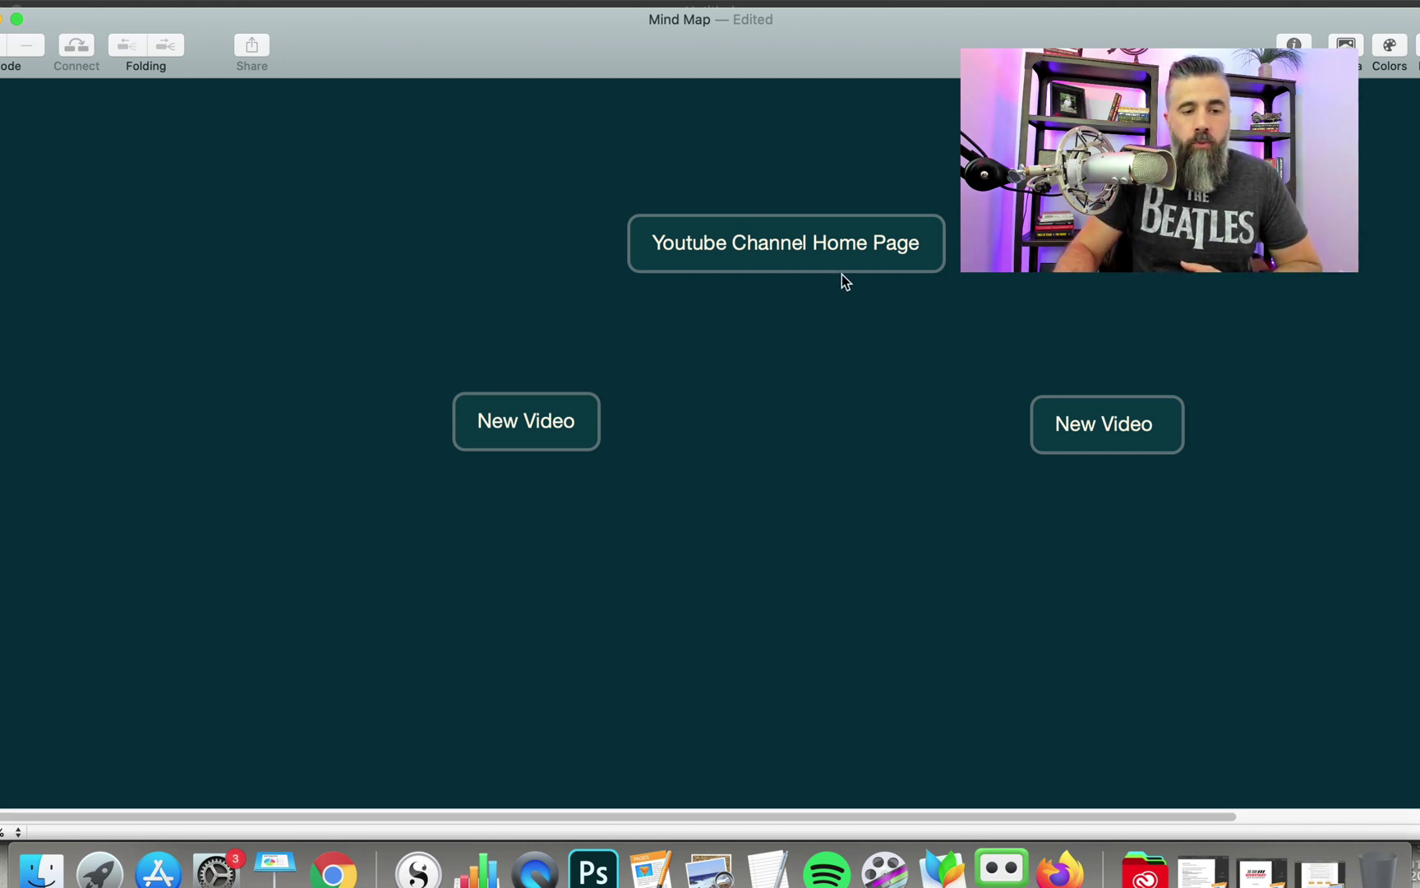
# - Arrange the nodes and connect the left New Video node to Youtube Channel Home Page
pyautogui.moveTo(842, 270)
pyautogui.mouseDown()
pyautogui.moveTo(847, 249)
pyautogui.moveTo(886, 243)
pyautogui.mouseUp()
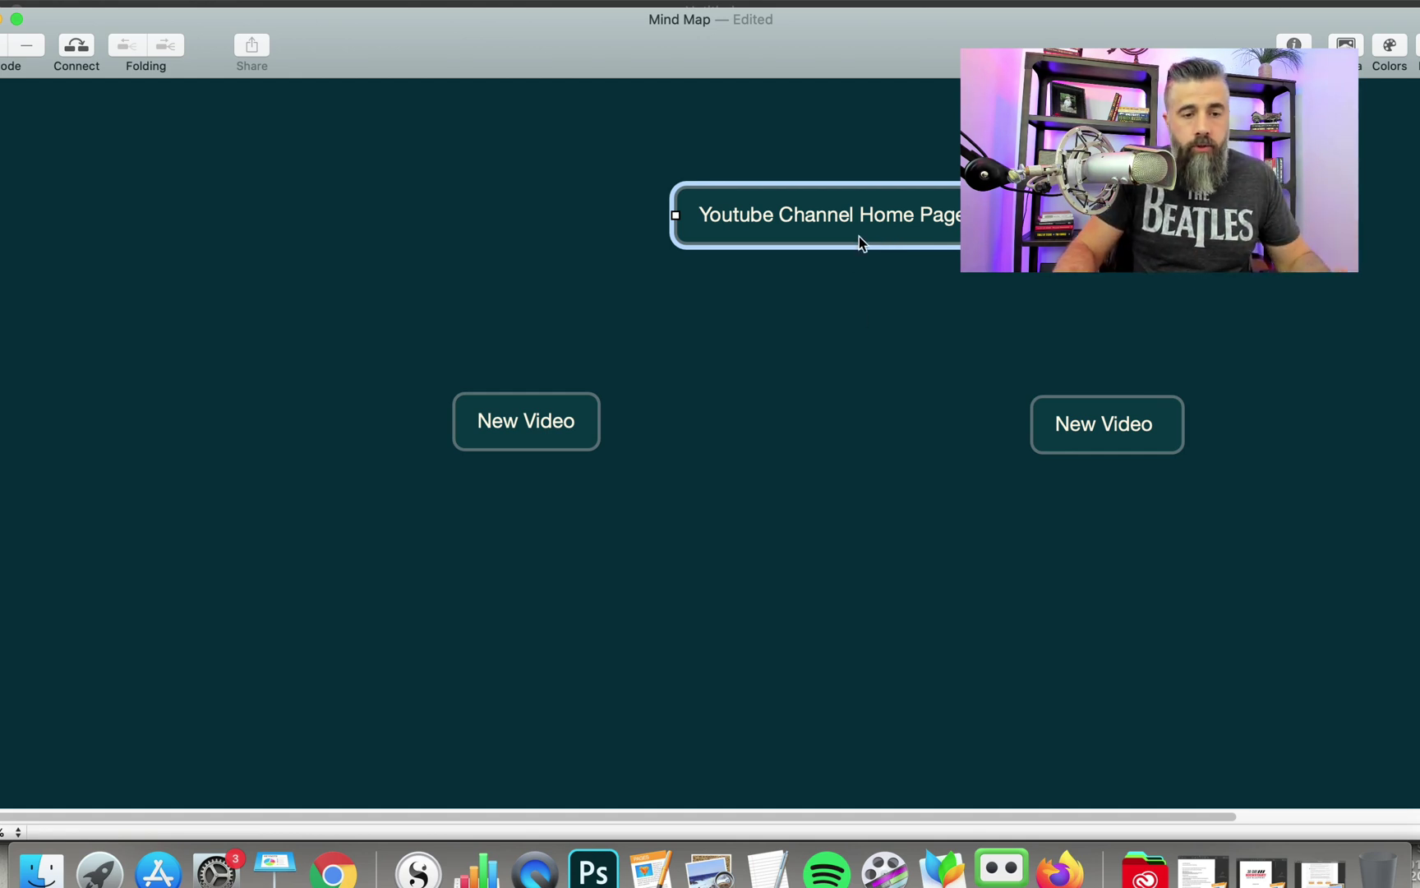
pyautogui.moveTo(859, 236)
pyautogui.mouseDown()
pyautogui.moveTo(779, 229)
pyautogui.moveTo(825, 235)
pyautogui.mouseUp()
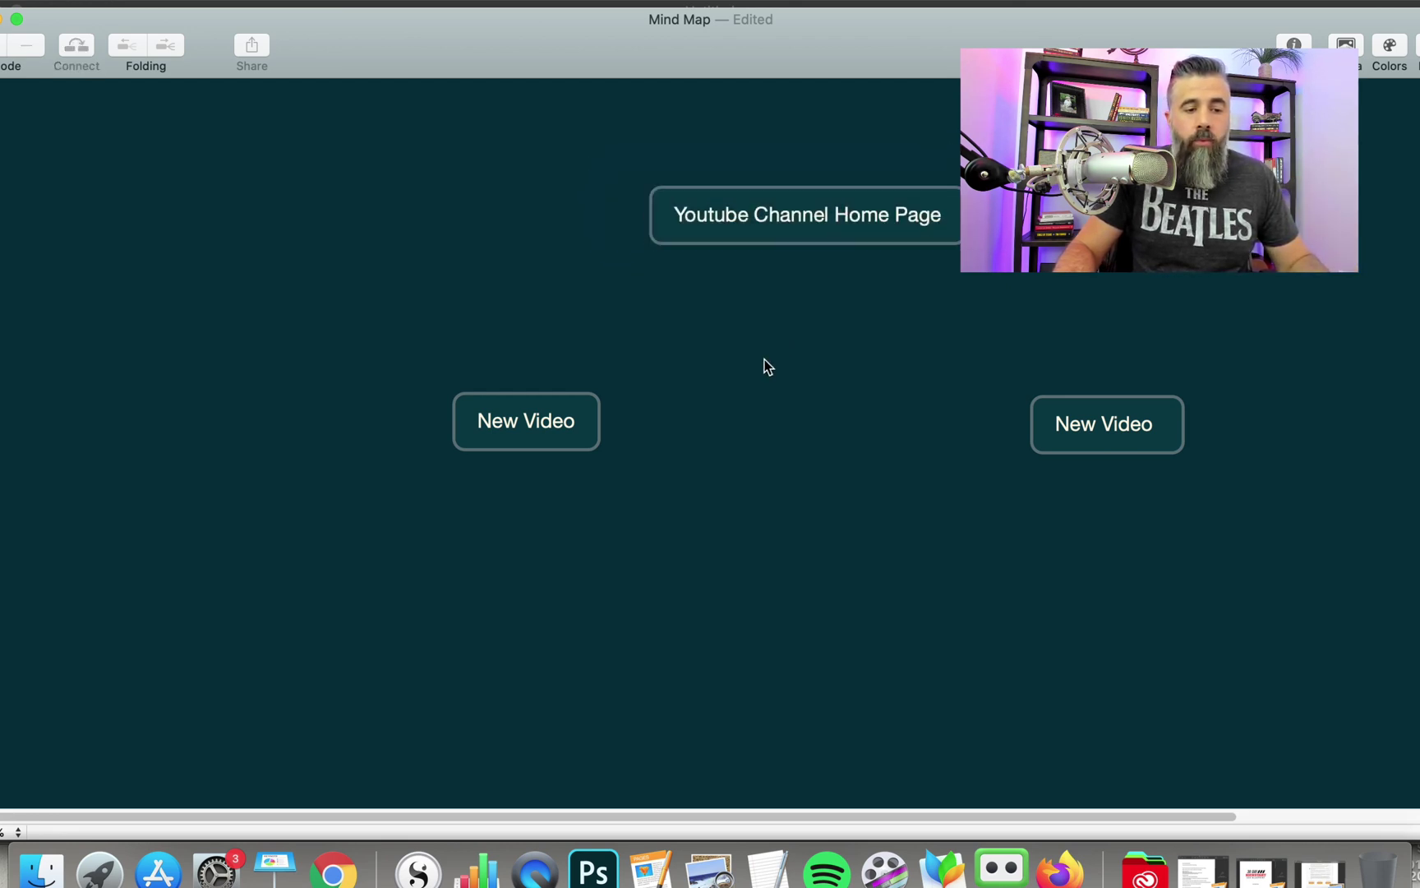
pyautogui.moveTo(520, 421); pyautogui.dragTo(526, 424)
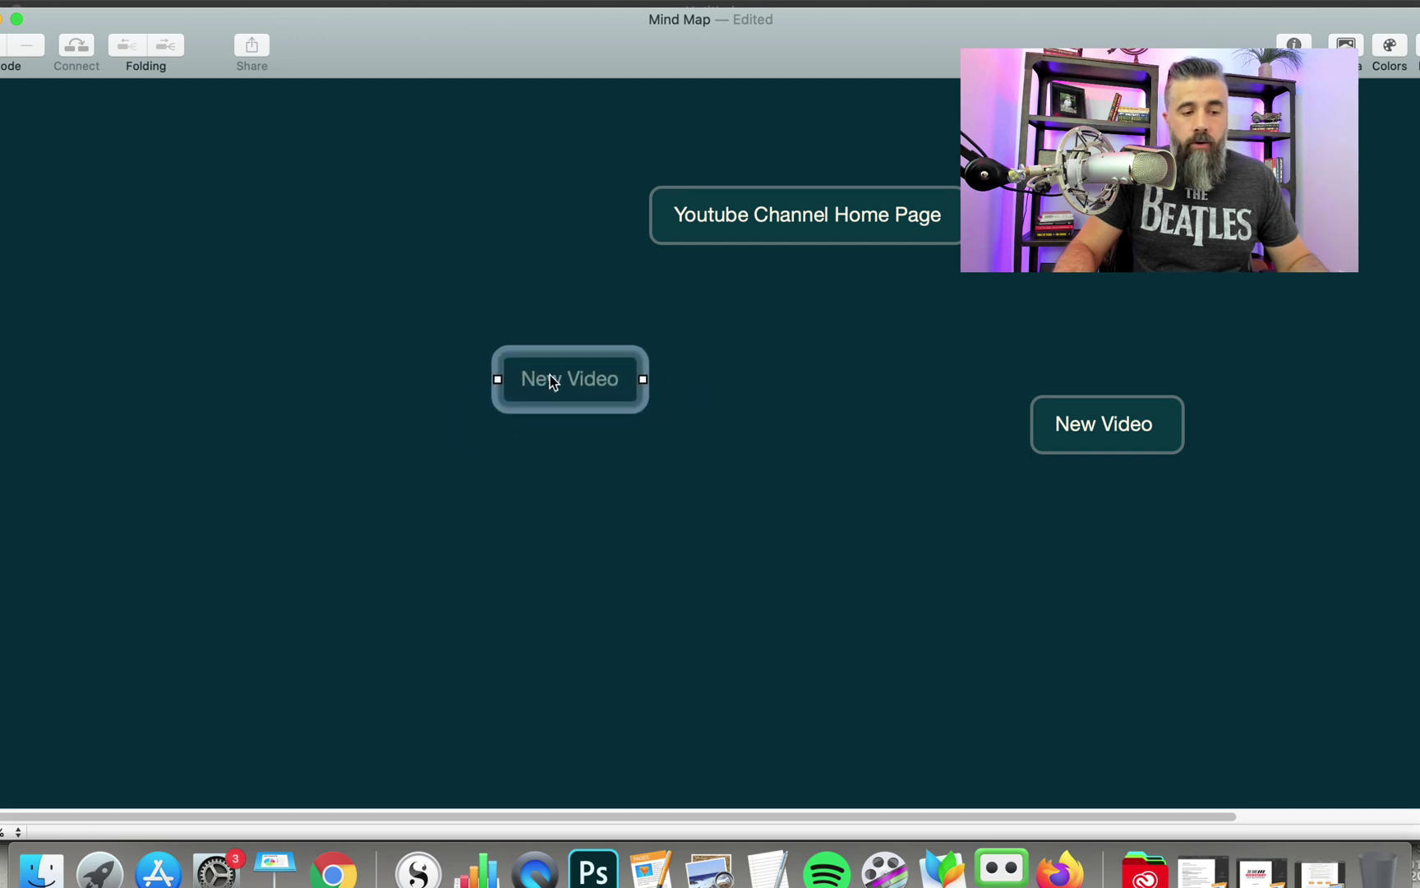
pyautogui.click(77, 50)
pyautogui.click(744, 244)
pyautogui.click(816, 235)
# - Reposition the nodes and connect the right New Video node to Youtube Channel Home Page
pyautogui.moveTo(818, 235); pyautogui.dragTo(780, 214)
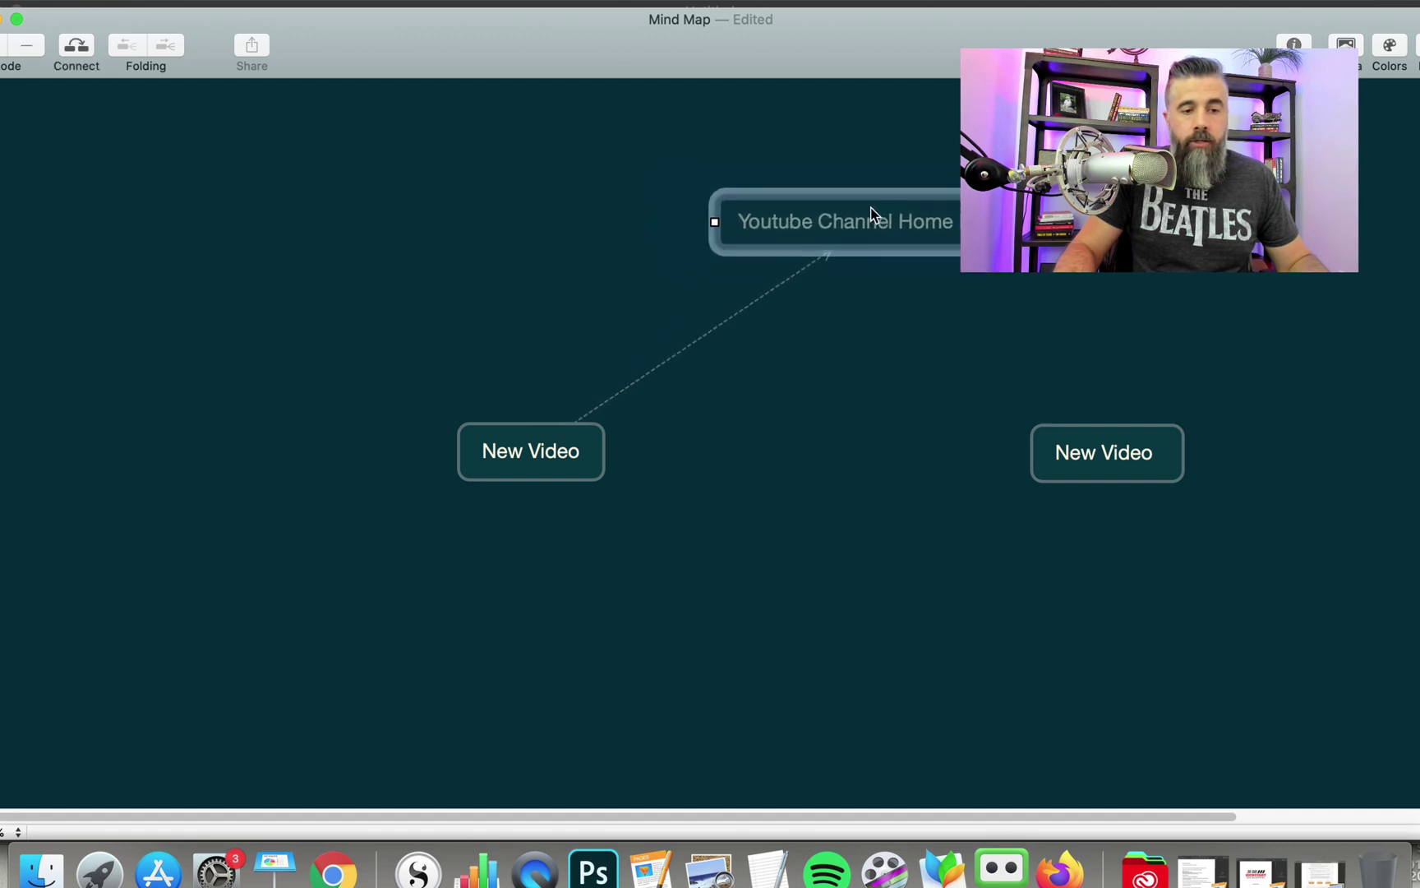
pyautogui.moveTo(543, 451); pyautogui.dragTo(434, 422)
pyautogui.moveTo(1131, 456); pyautogui.dragTo(942, 445)
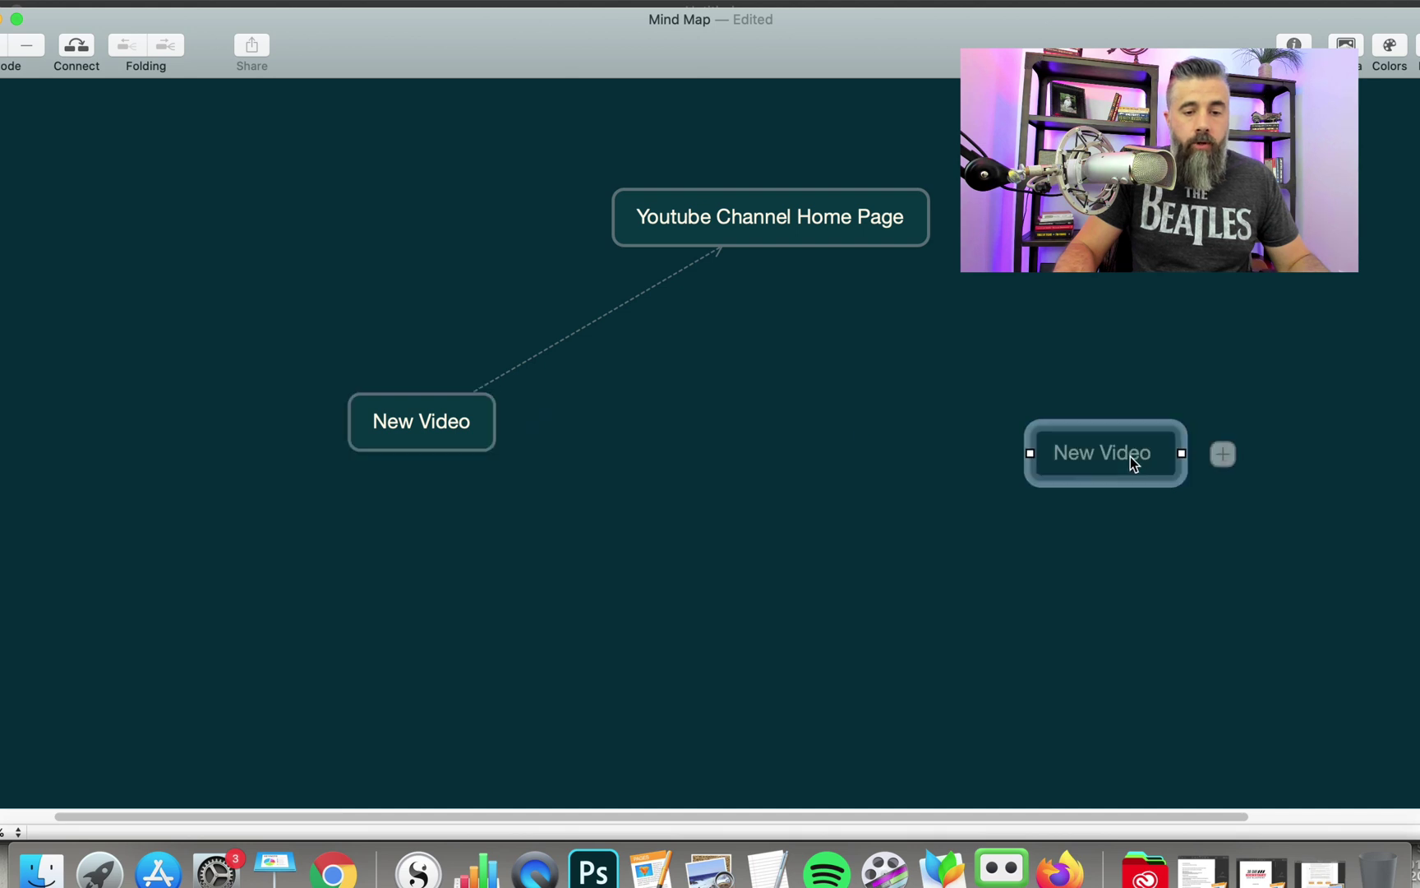
pyautogui.click(71, 47)
pyautogui.click(749, 250)
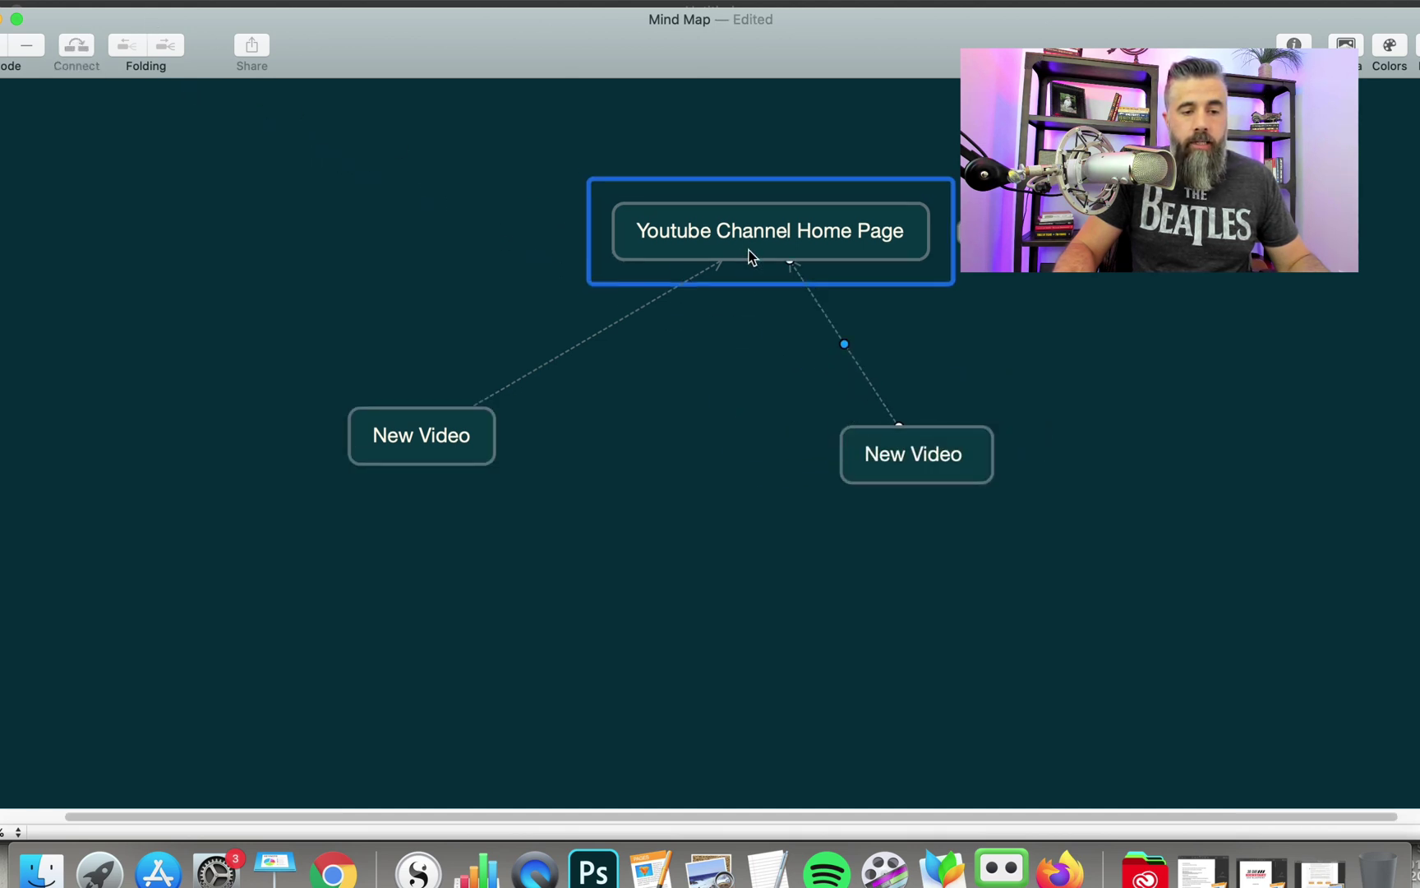
pyautogui.click(333, 871)
pyautogui.scroll(-5, 906, 306)
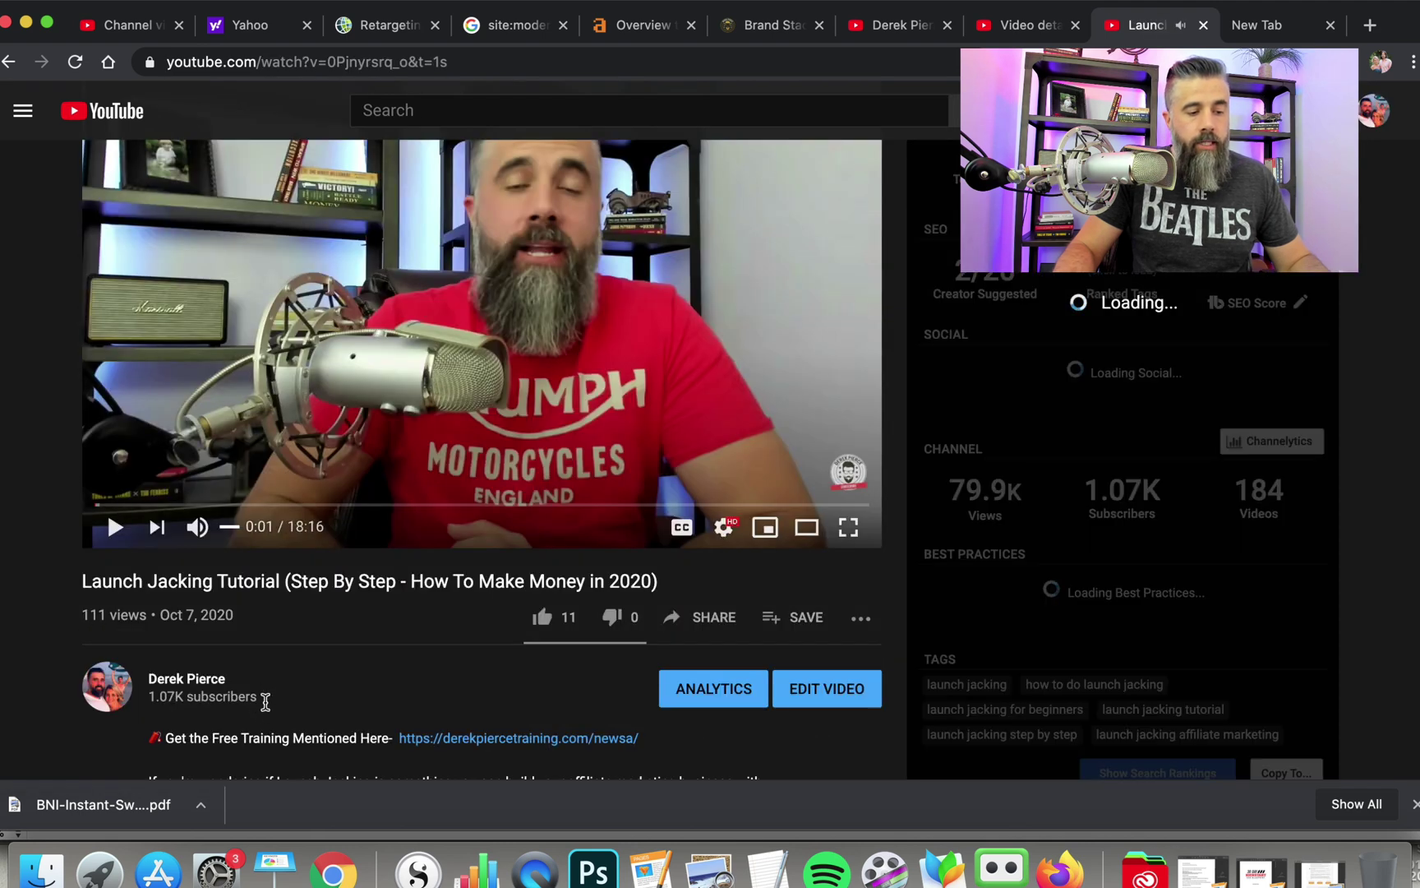
pyautogui.scroll(-1, 263, 683)
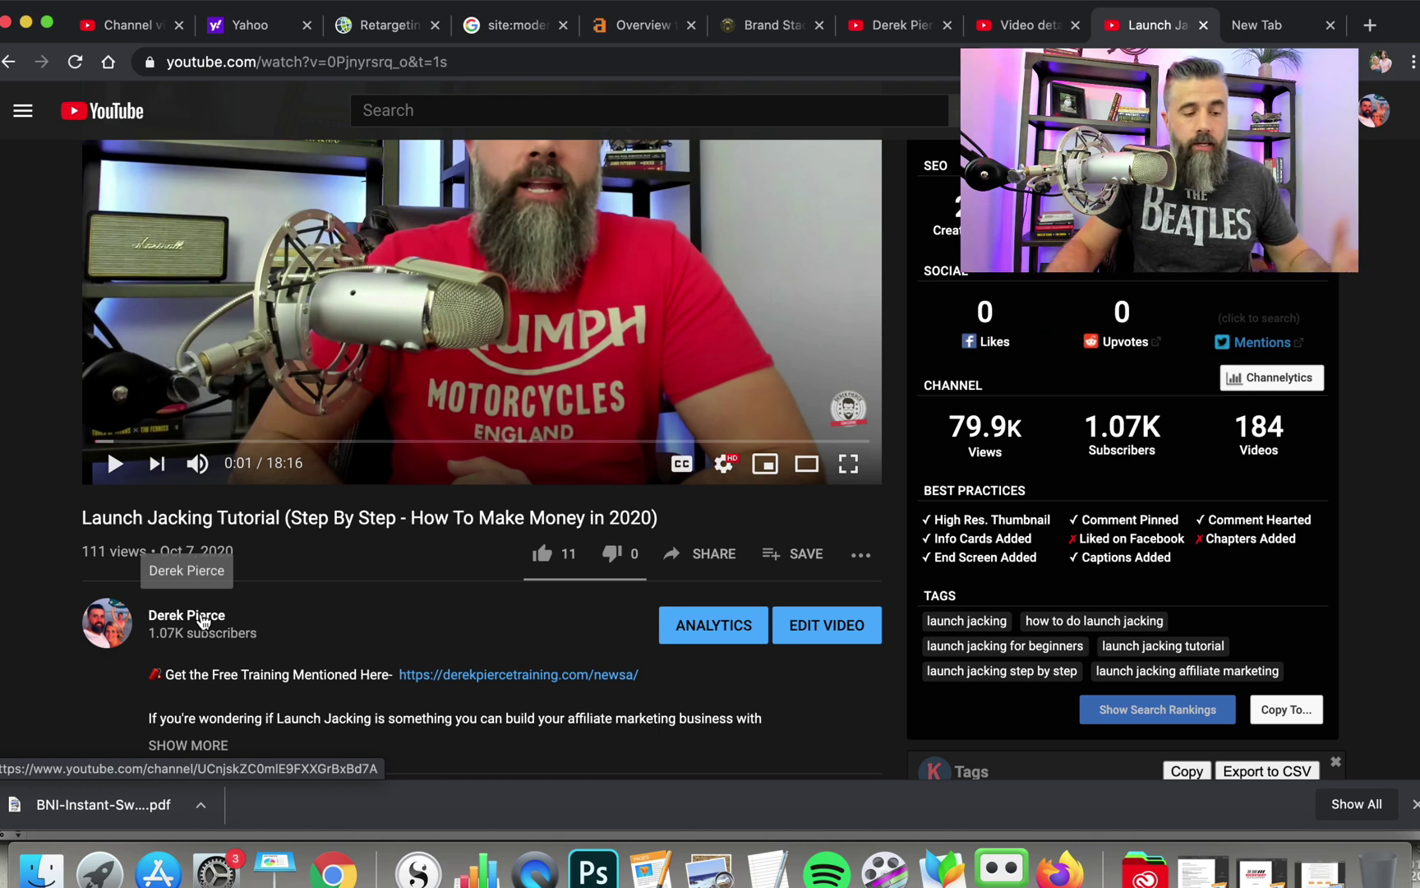
pyautogui.click(217, 639)
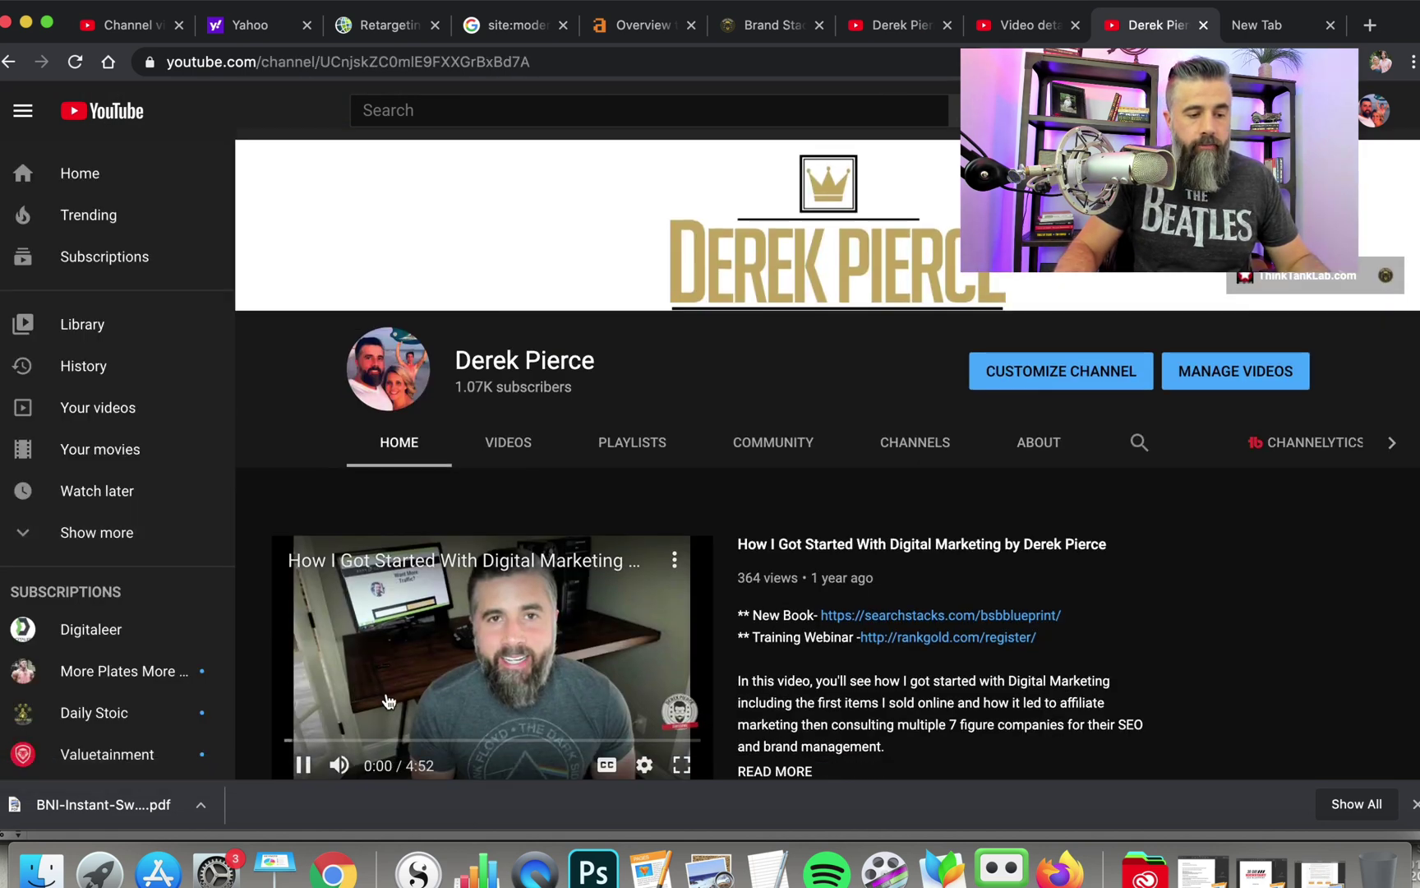
pyautogui.click(304, 719)
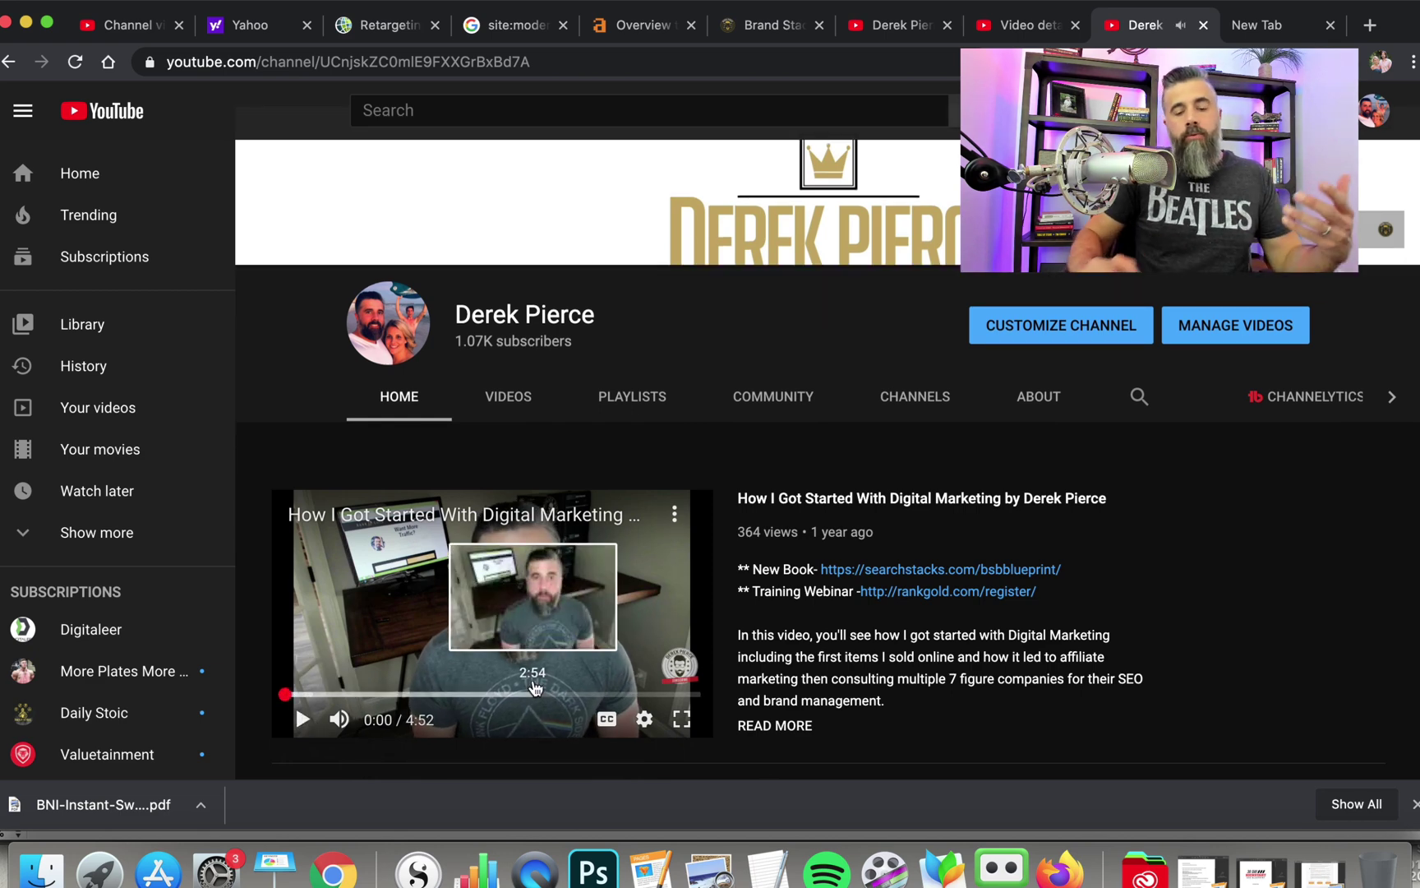
pyautogui.click(941, 873)
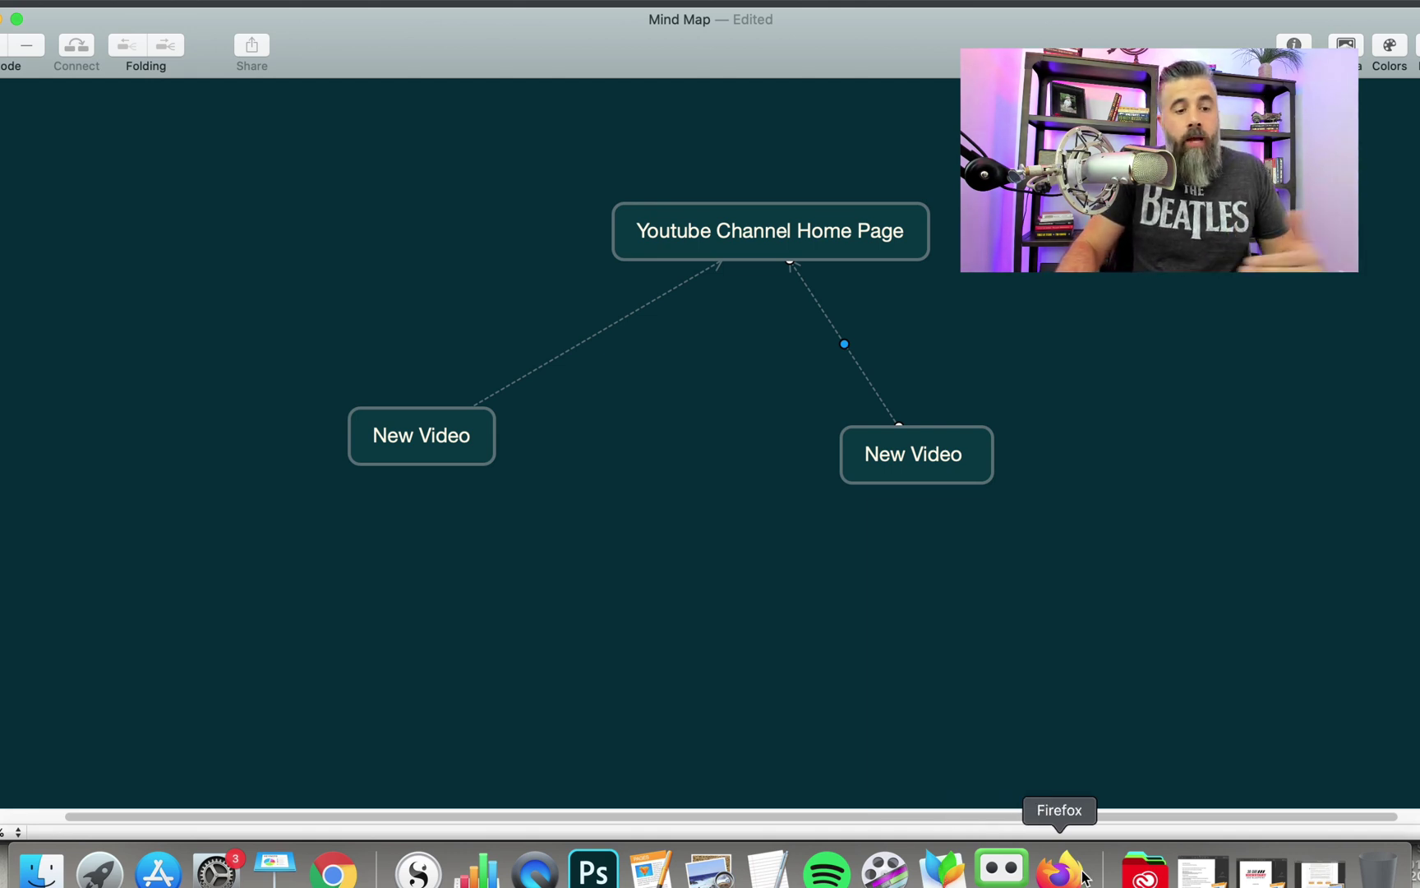
# - Rearrange the New Video and Youtube Channel Home Page nodes, then deselect everything
pyautogui.moveTo(951, 470)
pyautogui.mouseDown()
pyautogui.moveTo(1002, 432)
pyautogui.moveTo(903, 432)
pyautogui.mouseUp()
pyautogui.moveTo(848, 220)
pyautogui.mouseDown()
pyautogui.moveTo(756, 186)
pyautogui.moveTo(769, 189)
pyautogui.mouseUp()
pyautogui.moveTo(465, 422)
pyautogui.mouseDown()
pyautogui.moveTo(457, 385)
pyautogui.moveTo(449, 411)
pyautogui.mouseUp()
pyautogui.moveTo(702, 191); pyautogui.dragTo(724, 182)
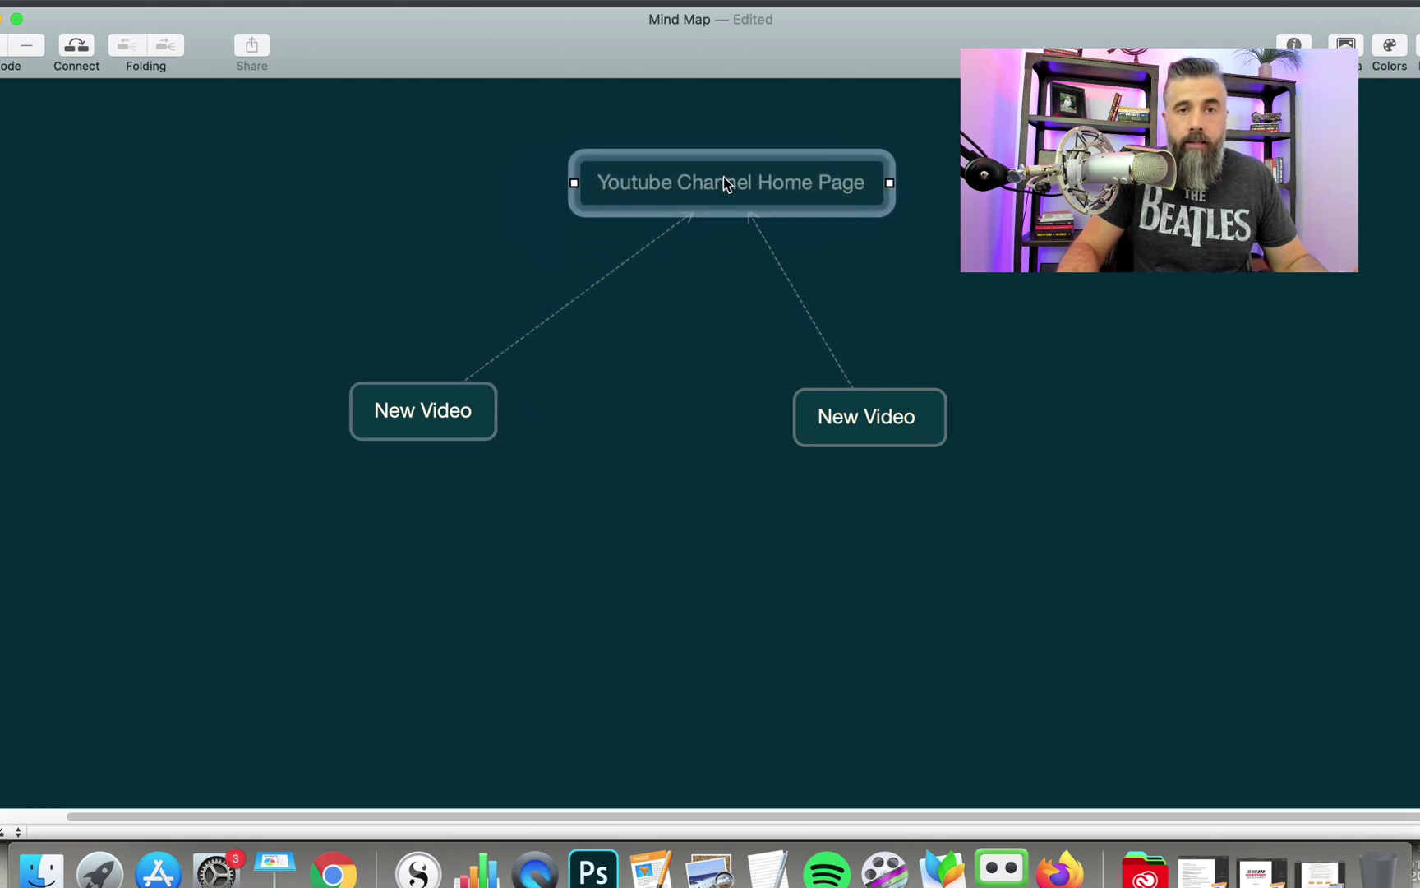
pyautogui.click(736, 340)
pyautogui.moveTo(423, 410)
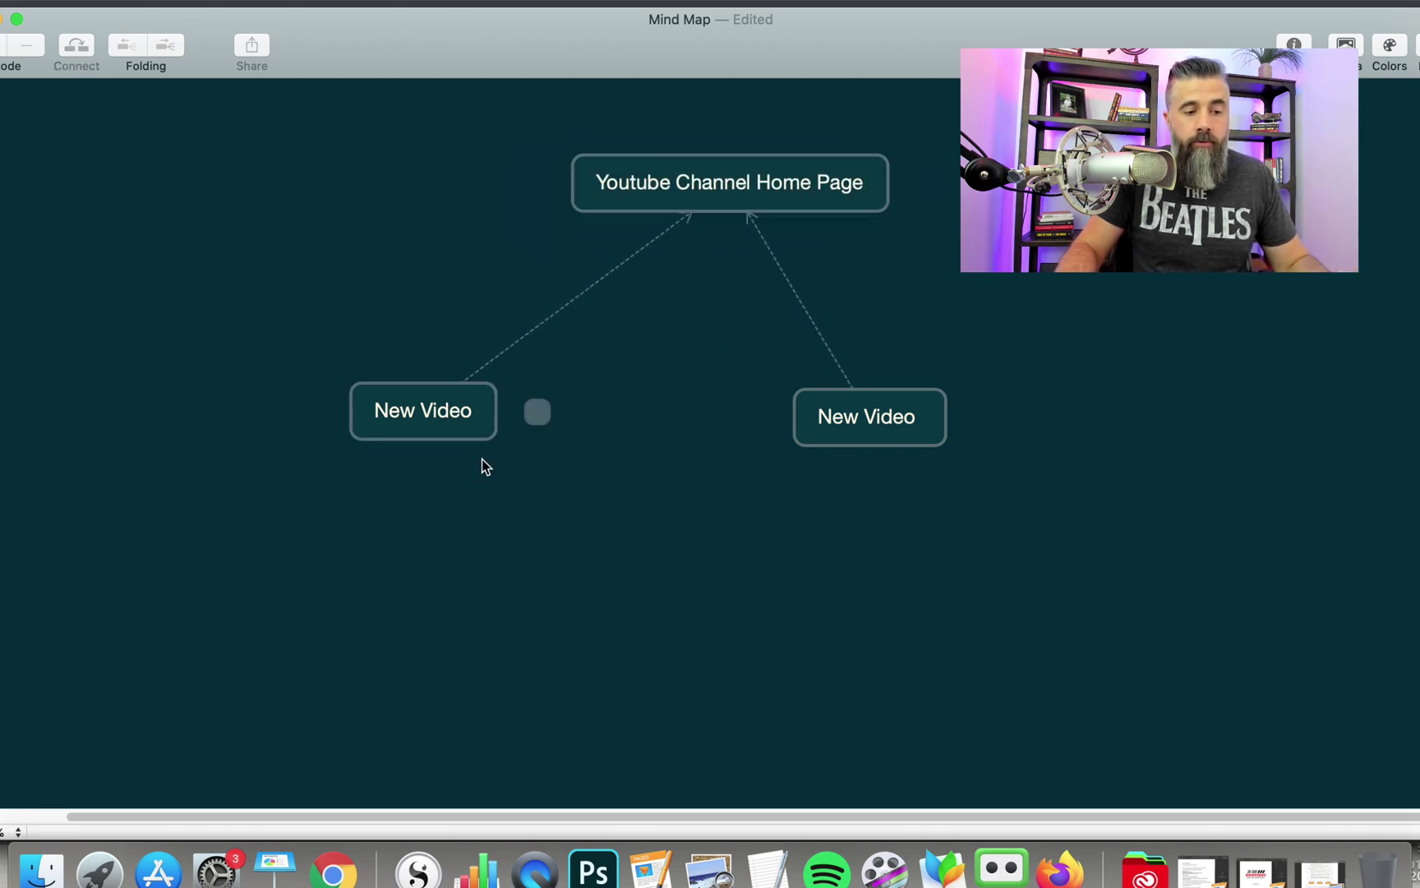
# - Add a Backlinks child node left of the left New Video node and shift both upward
pyautogui.click(537, 412)
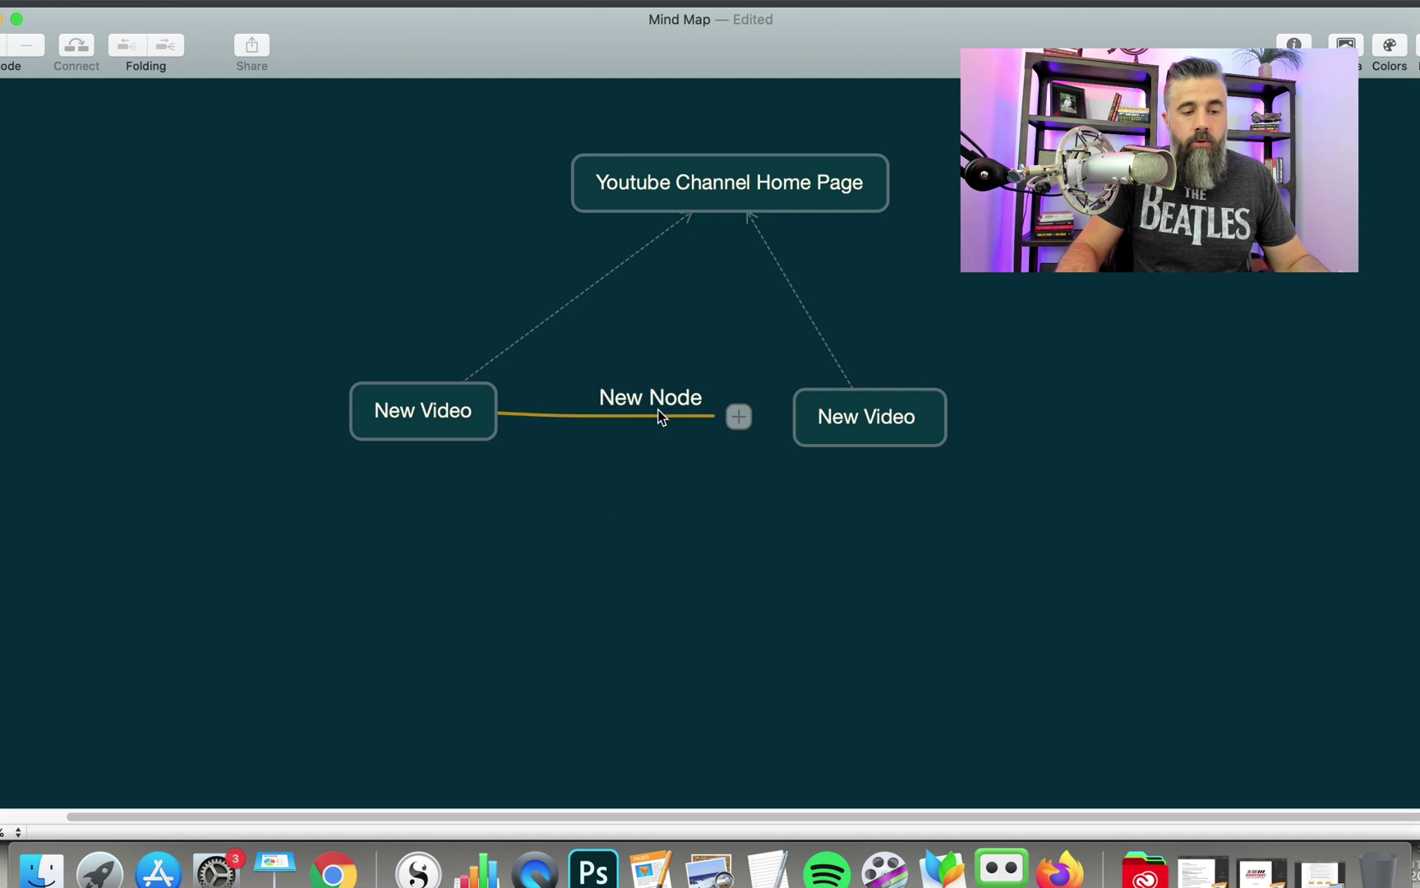
pyautogui.moveTo(660, 411)
pyautogui.mouseDown()
pyautogui.moveTo(450, 576)
pyautogui.moveTo(411, 573)
pyautogui.mouseUp()
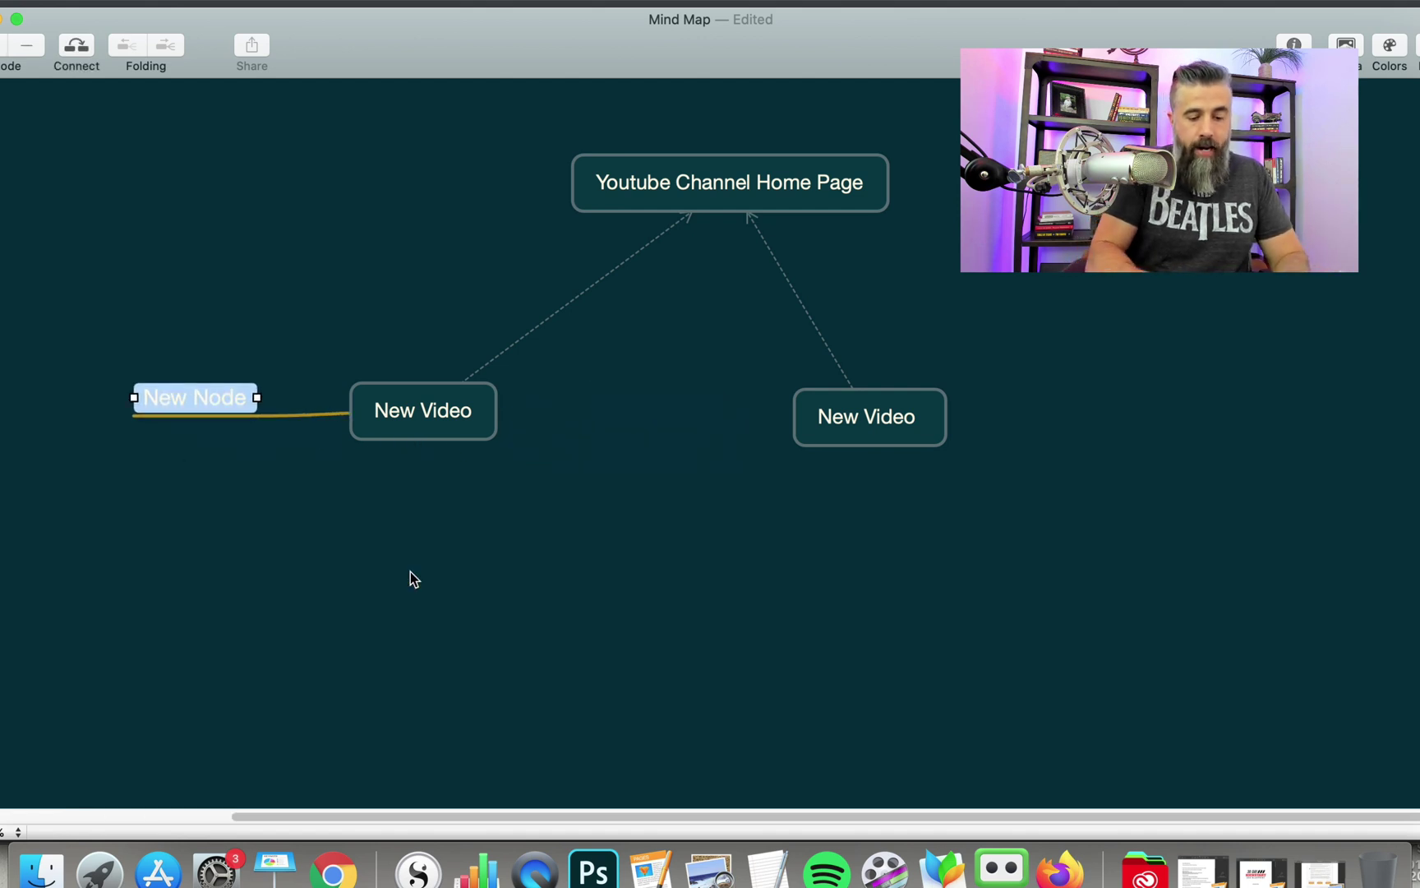
pyautogui.write('BAc')
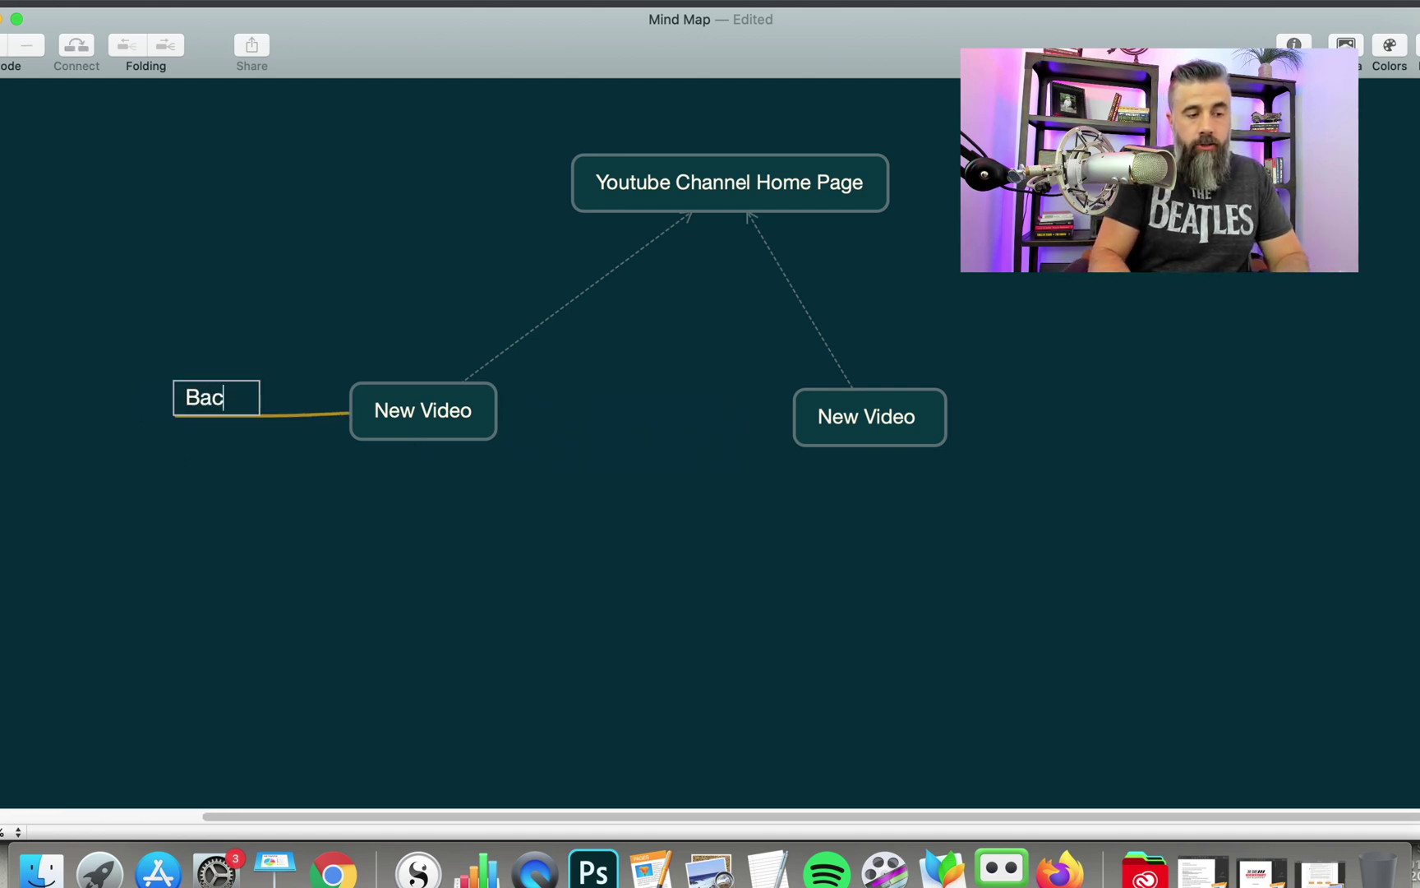
pyautogui.write('klinks')
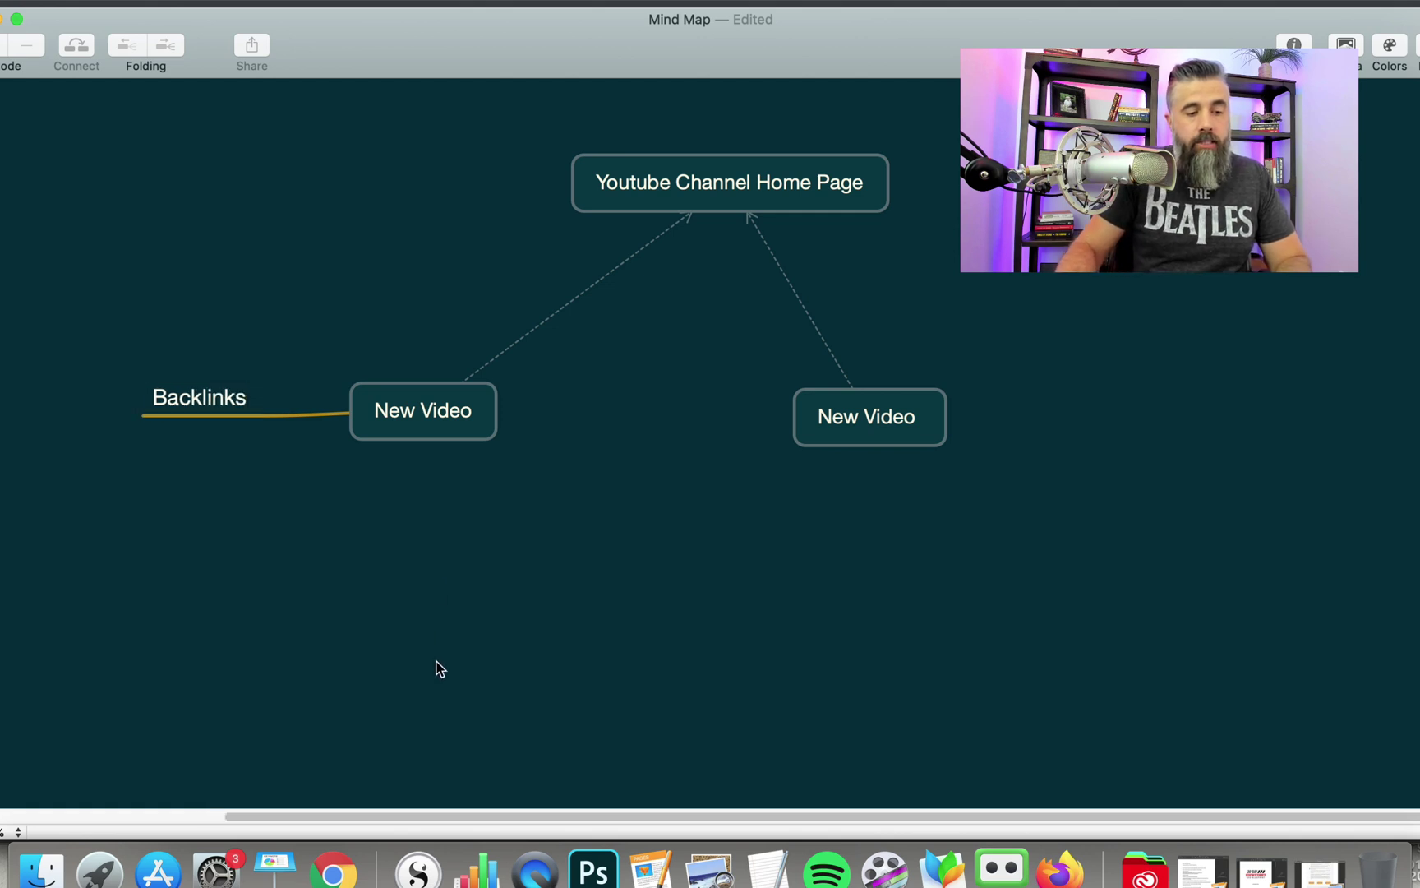
pyautogui.keyDown('shift'); pyautogui.click(401, 419); pyautogui.keyUp('shift')
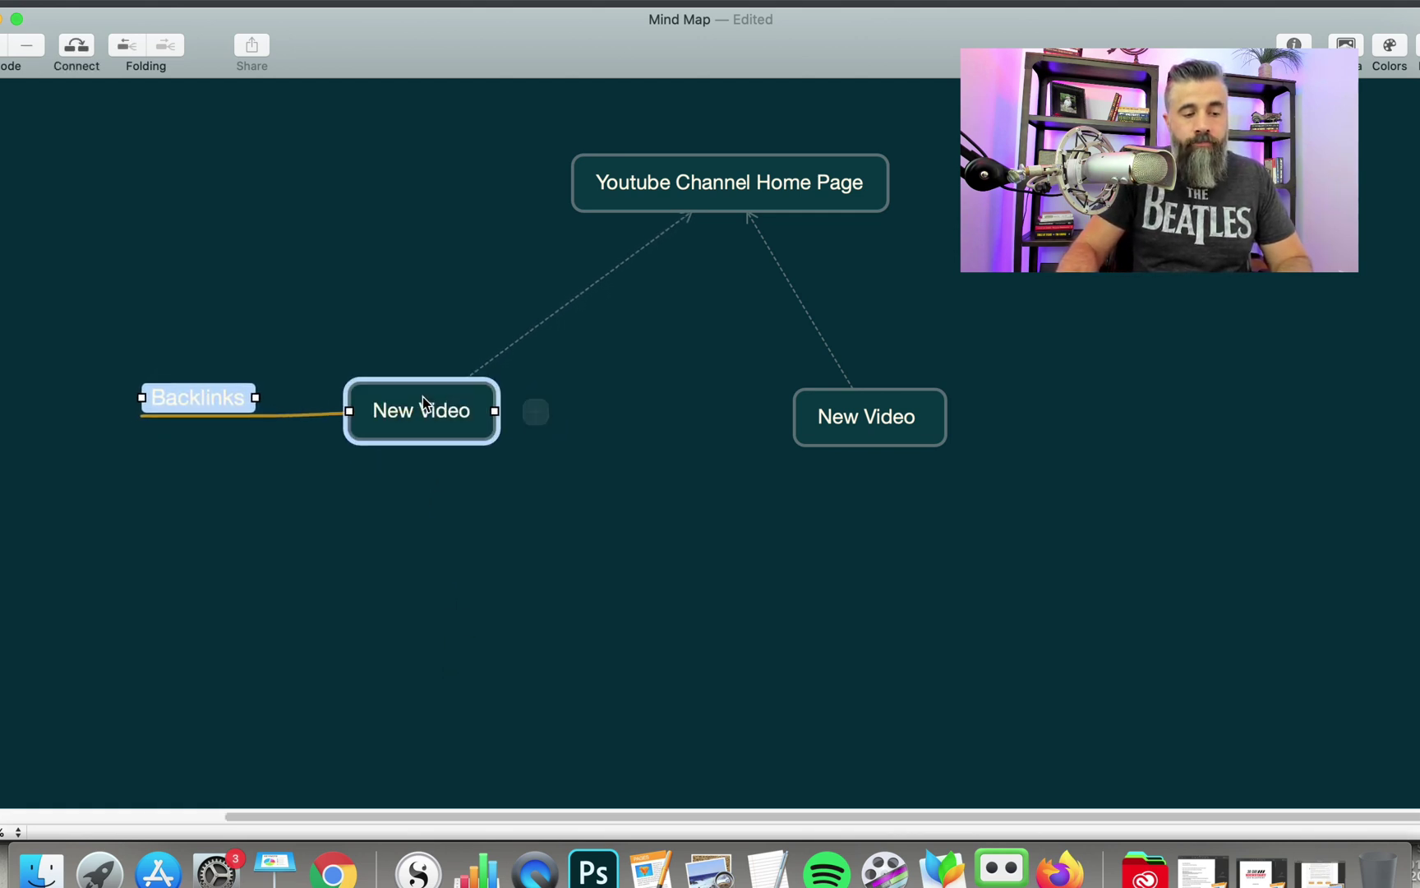
pyautogui.moveTo(427, 408); pyautogui.dragTo(437, 380)
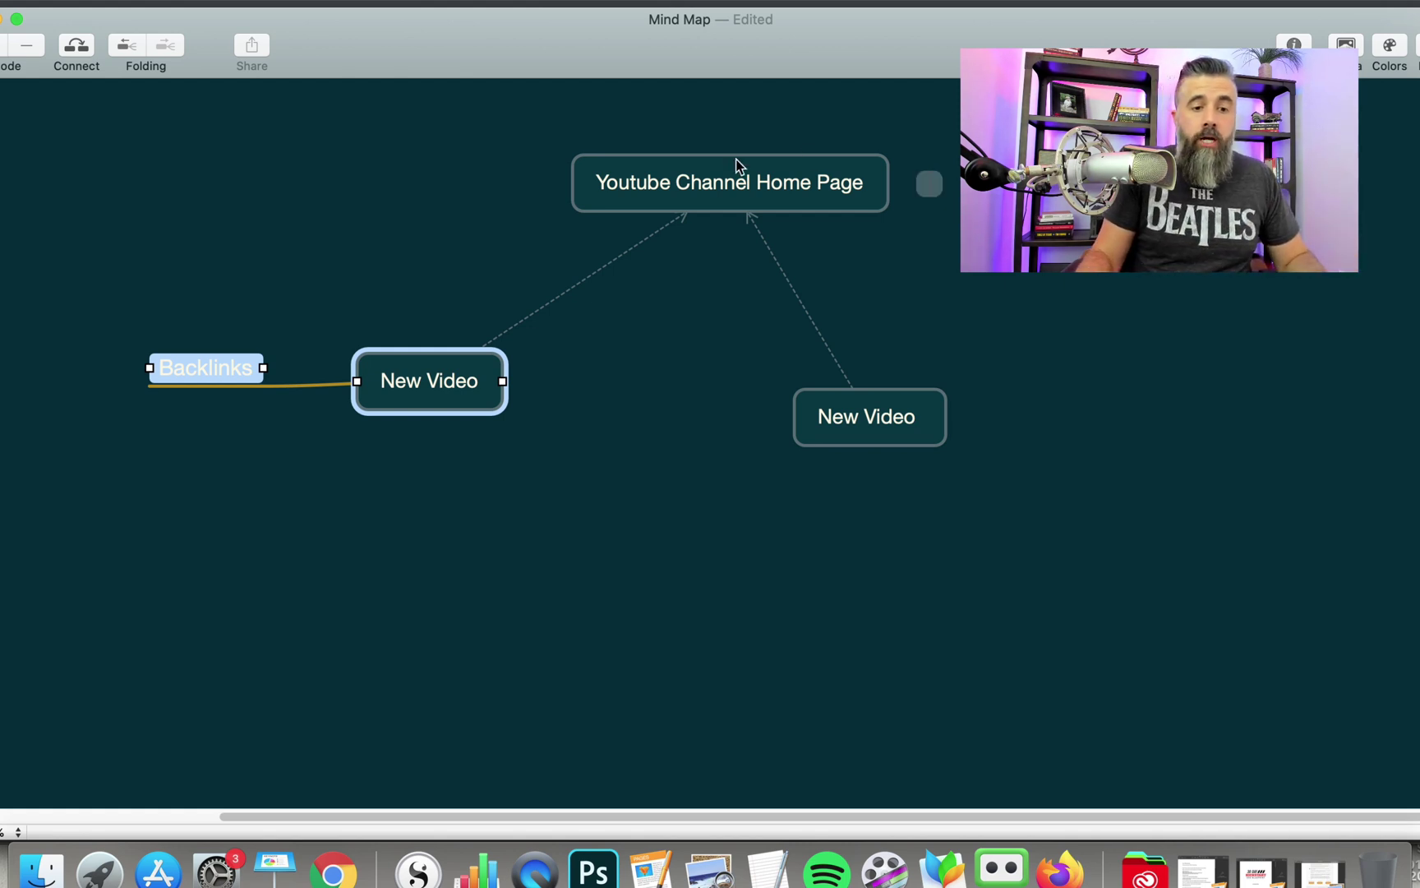
pyautogui.moveTo(745, 181); pyautogui.dragTo(733, 183)
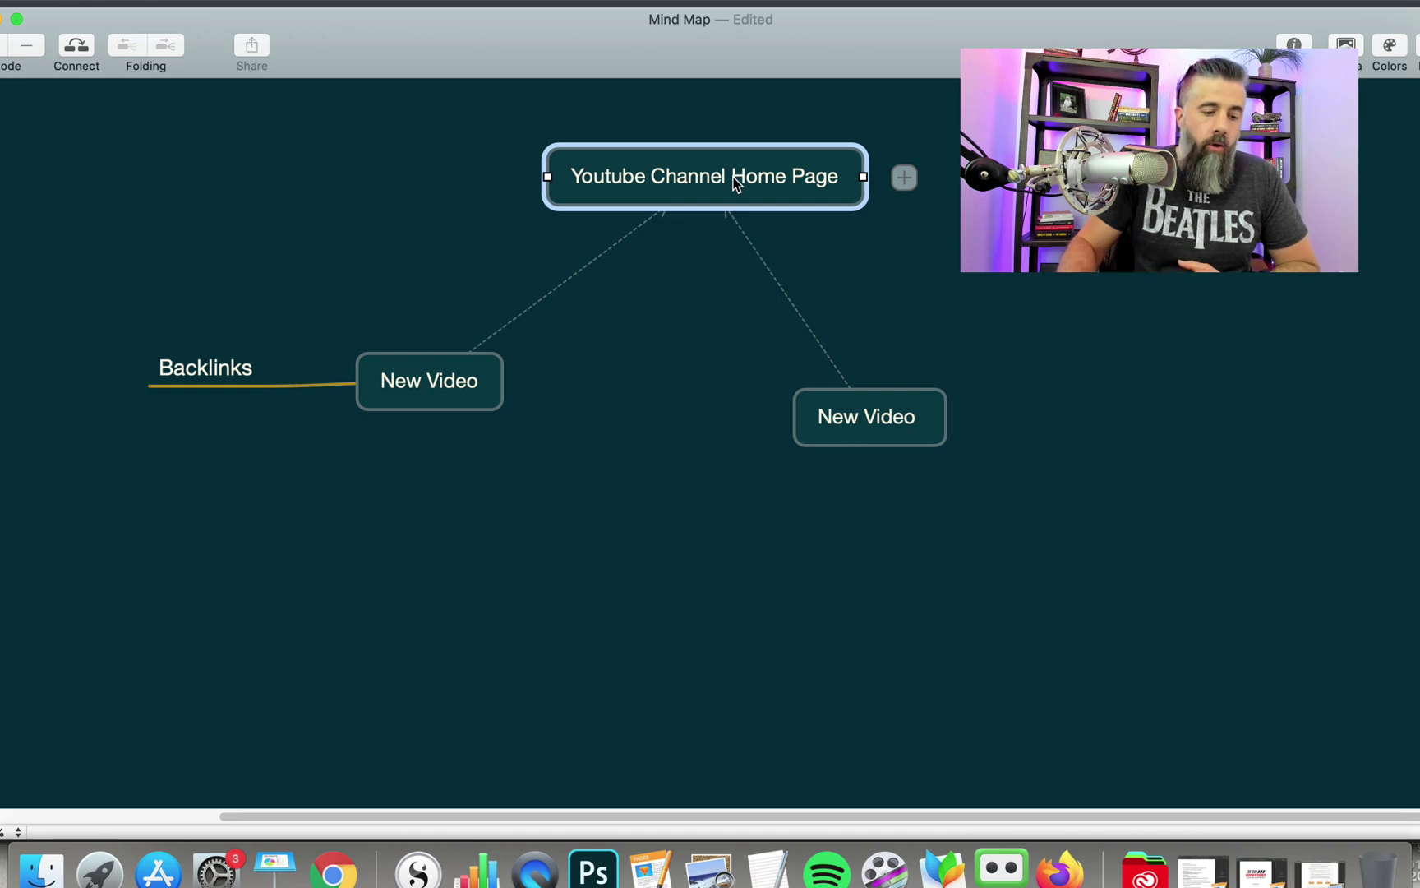
pyautogui.click(330, 876)
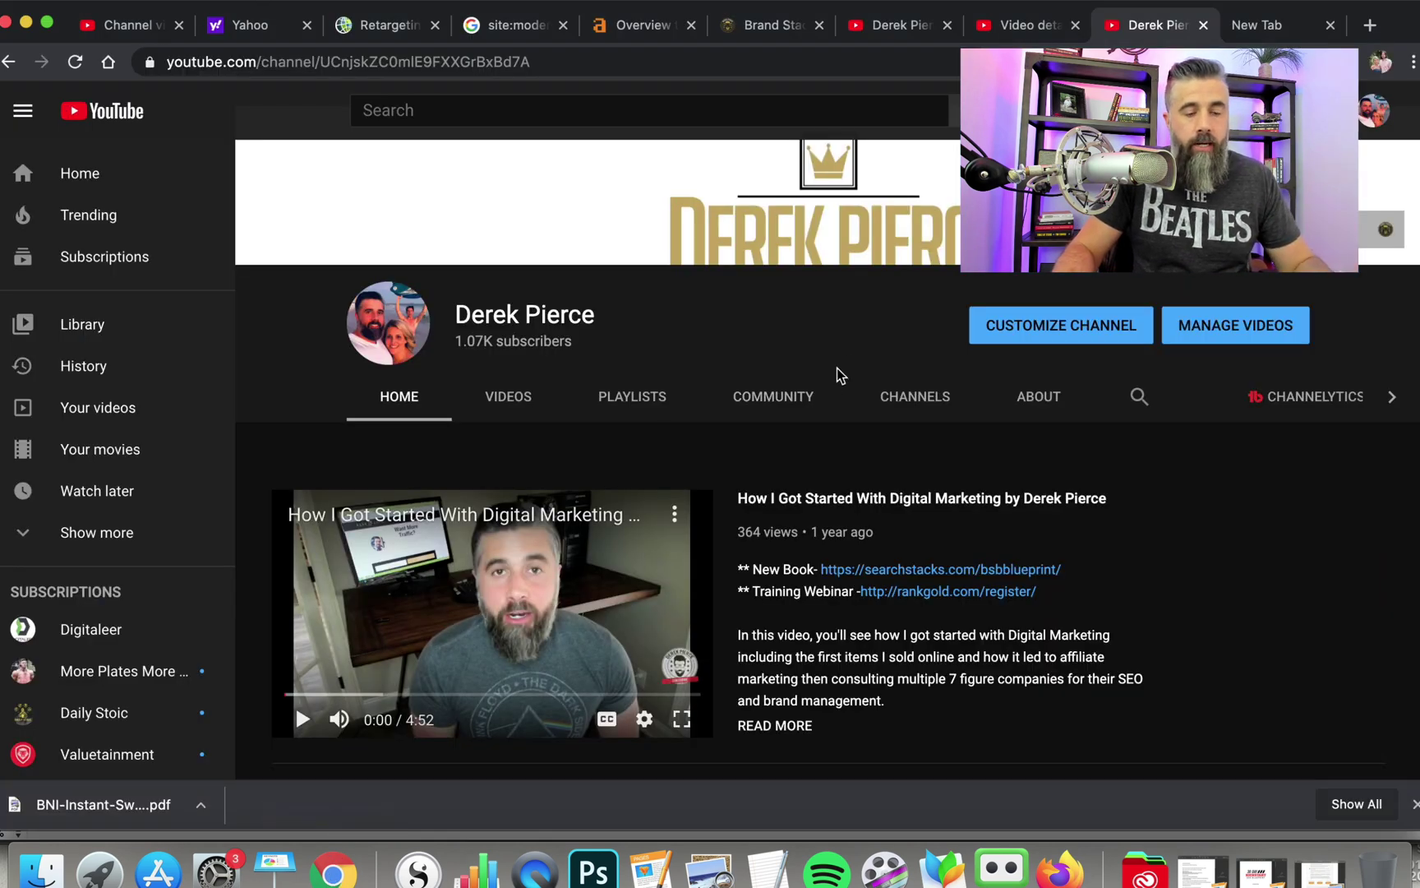
pyautogui.scroll(1, 868, 324)
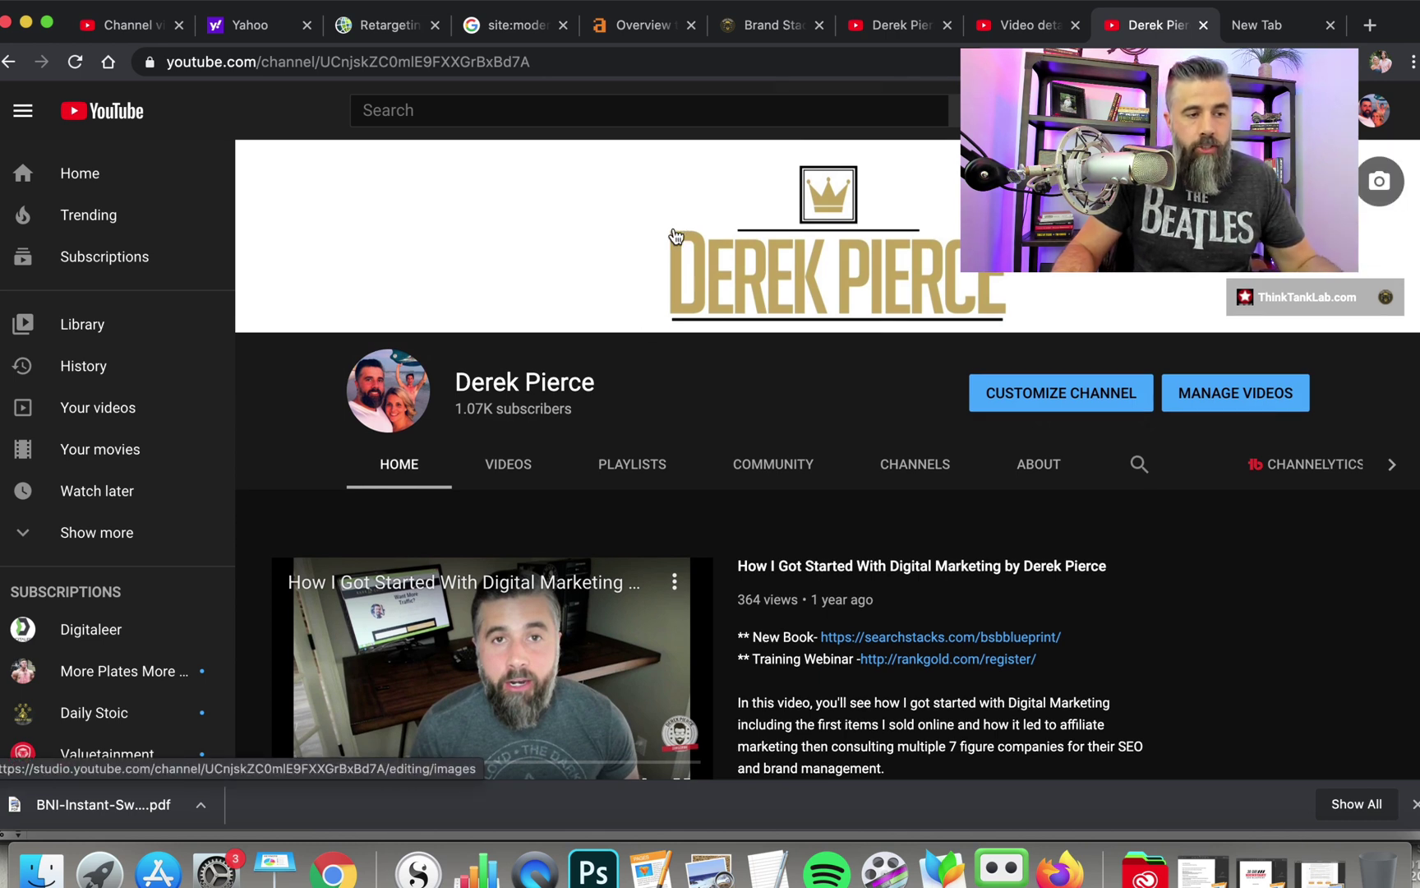
pyautogui.click(1063, 395)
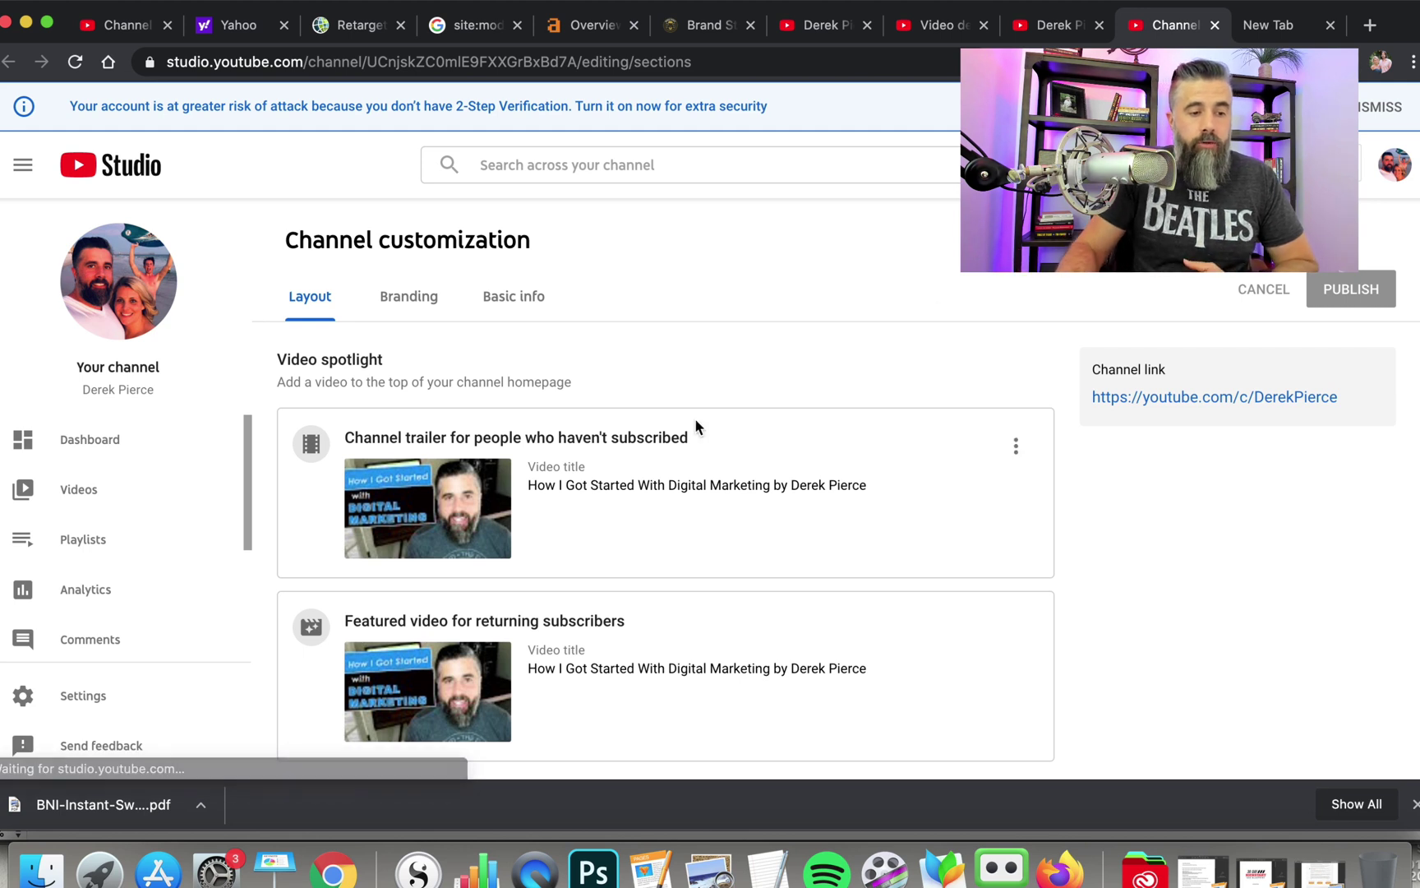
pyautogui.scroll(-1, 495, 411)
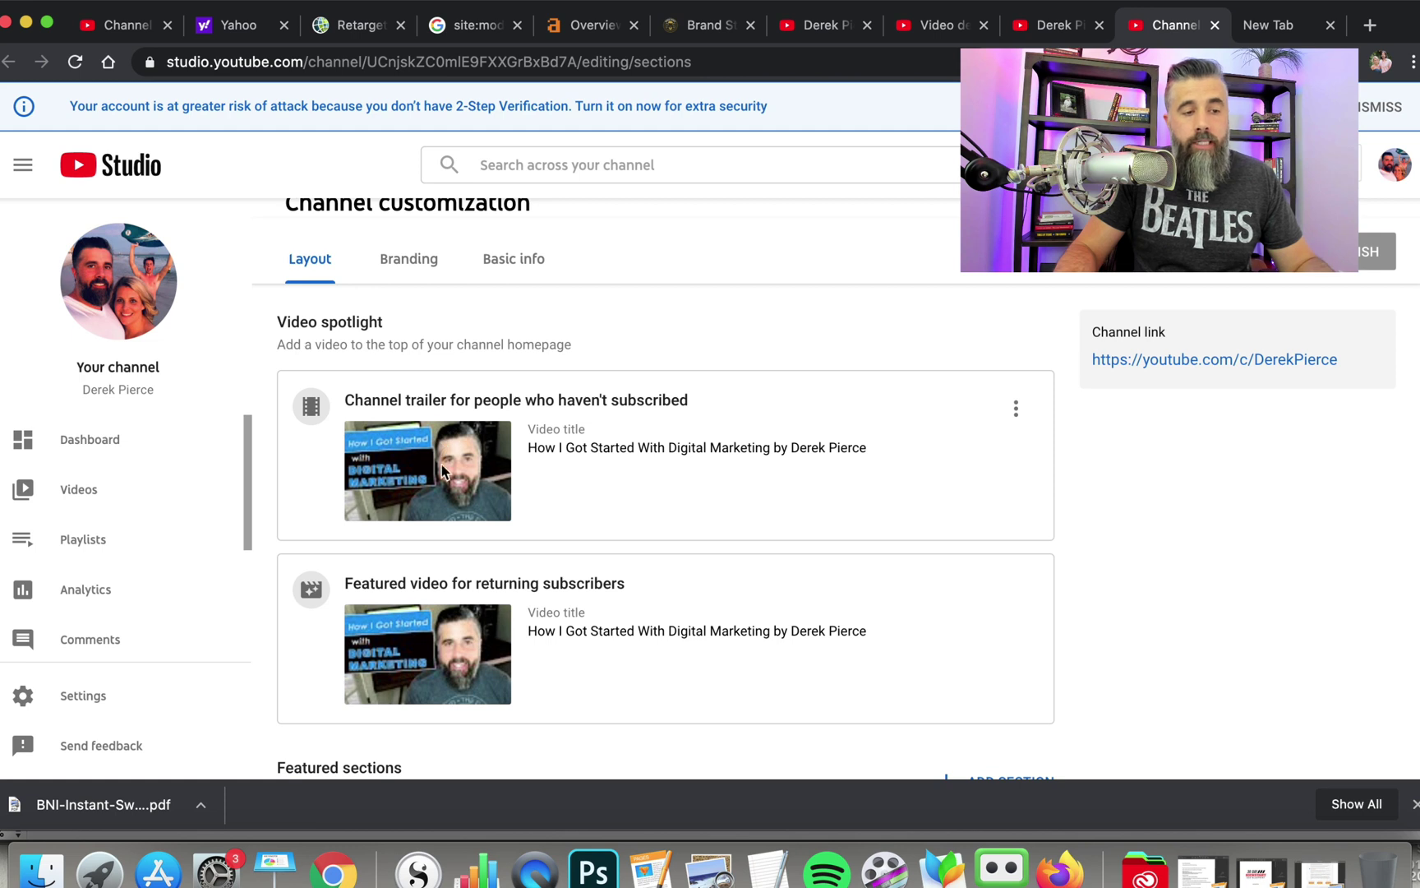
pyautogui.scroll(1, 592, 432)
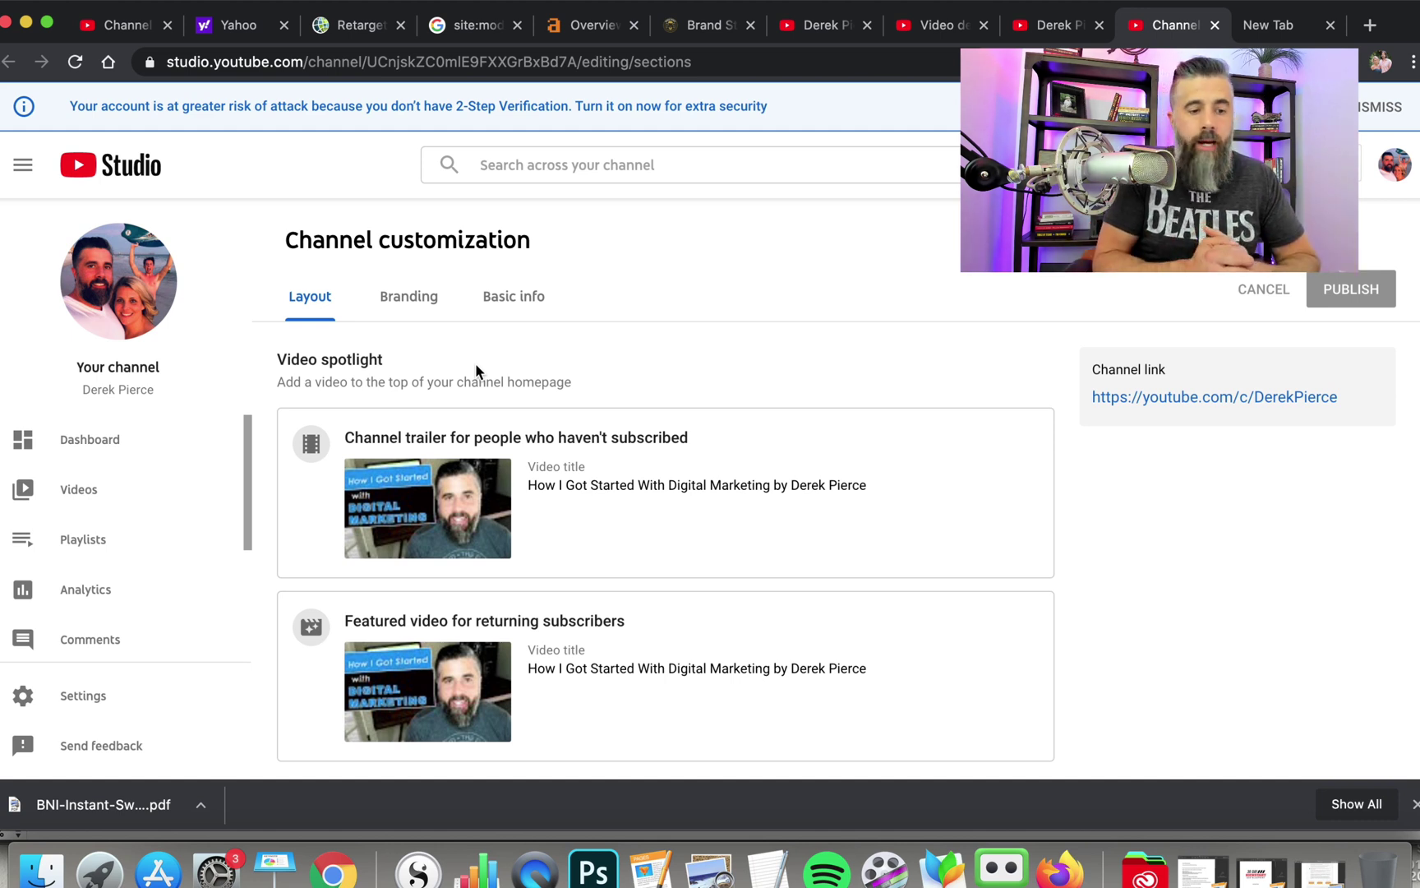
pyautogui.scroll(-2, 448, 502)
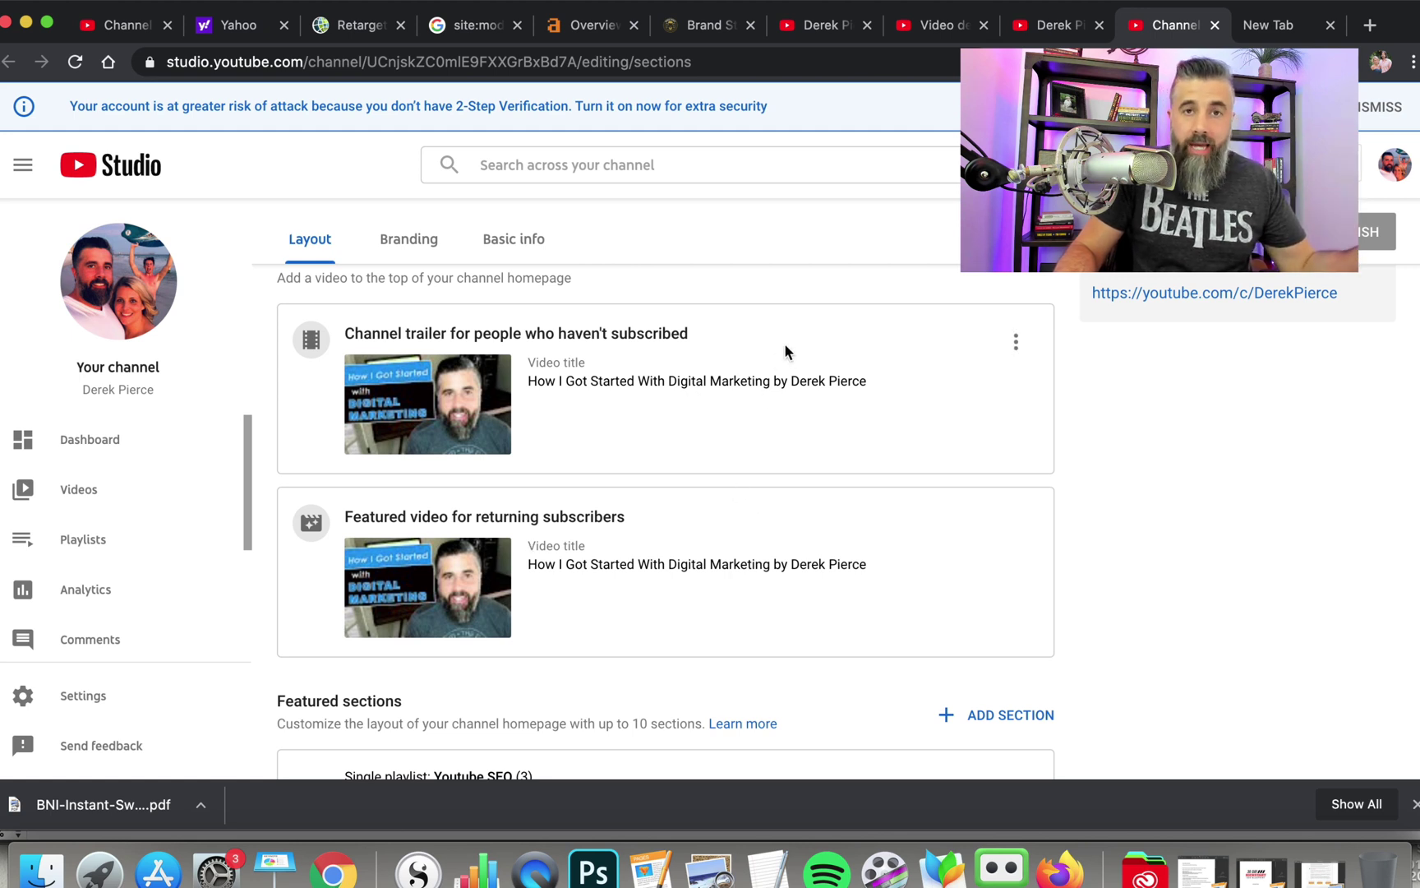
pyautogui.moveTo(666, 677)
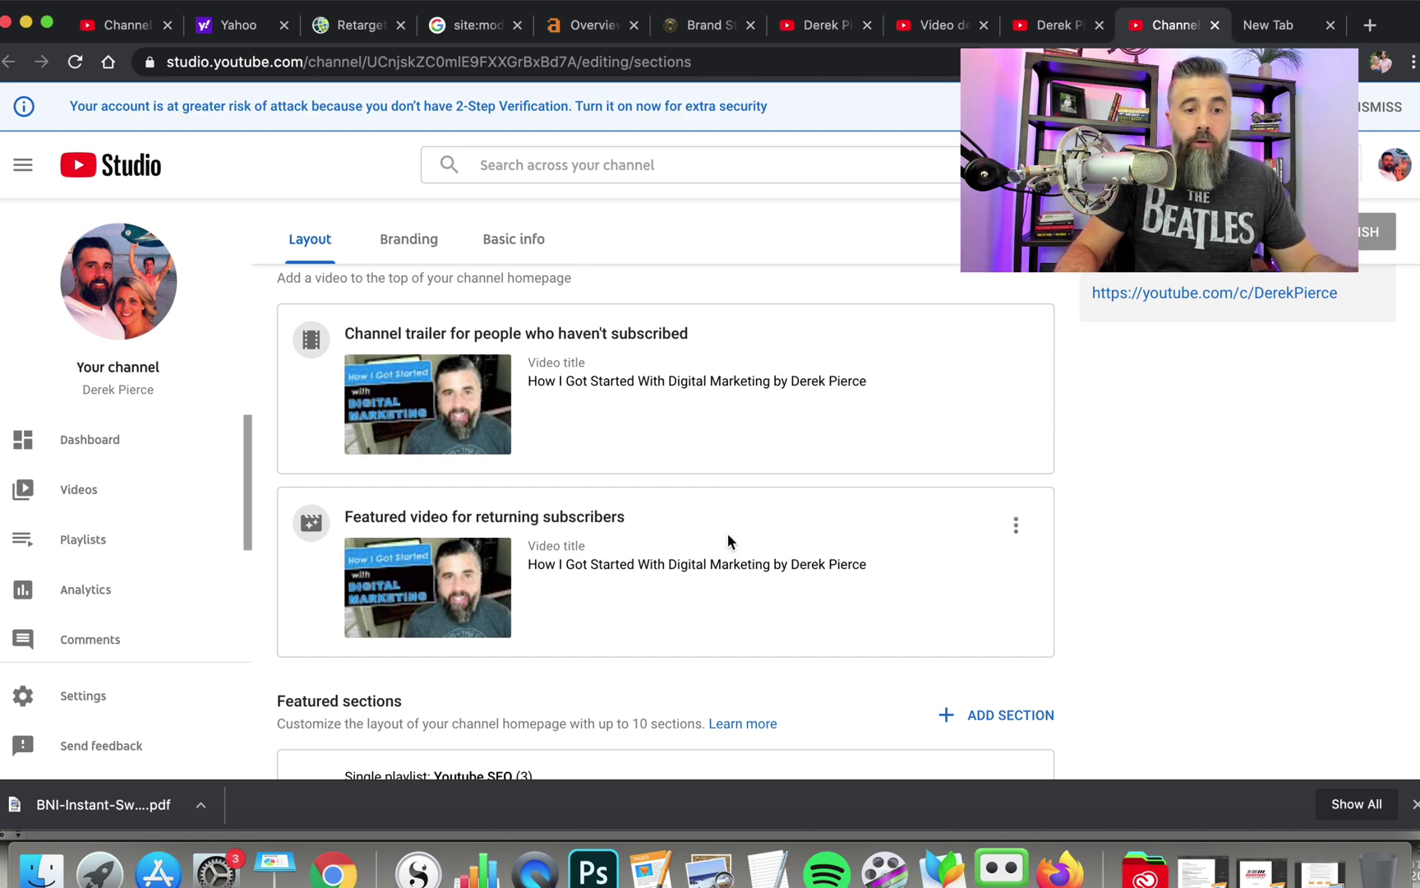
pyautogui.scroll(-2, 639, 516)
pyautogui.scroll(-1, 627, 518)
pyautogui.scroll(-2, 627, 519)
pyautogui.scroll(-1, 385, 485)
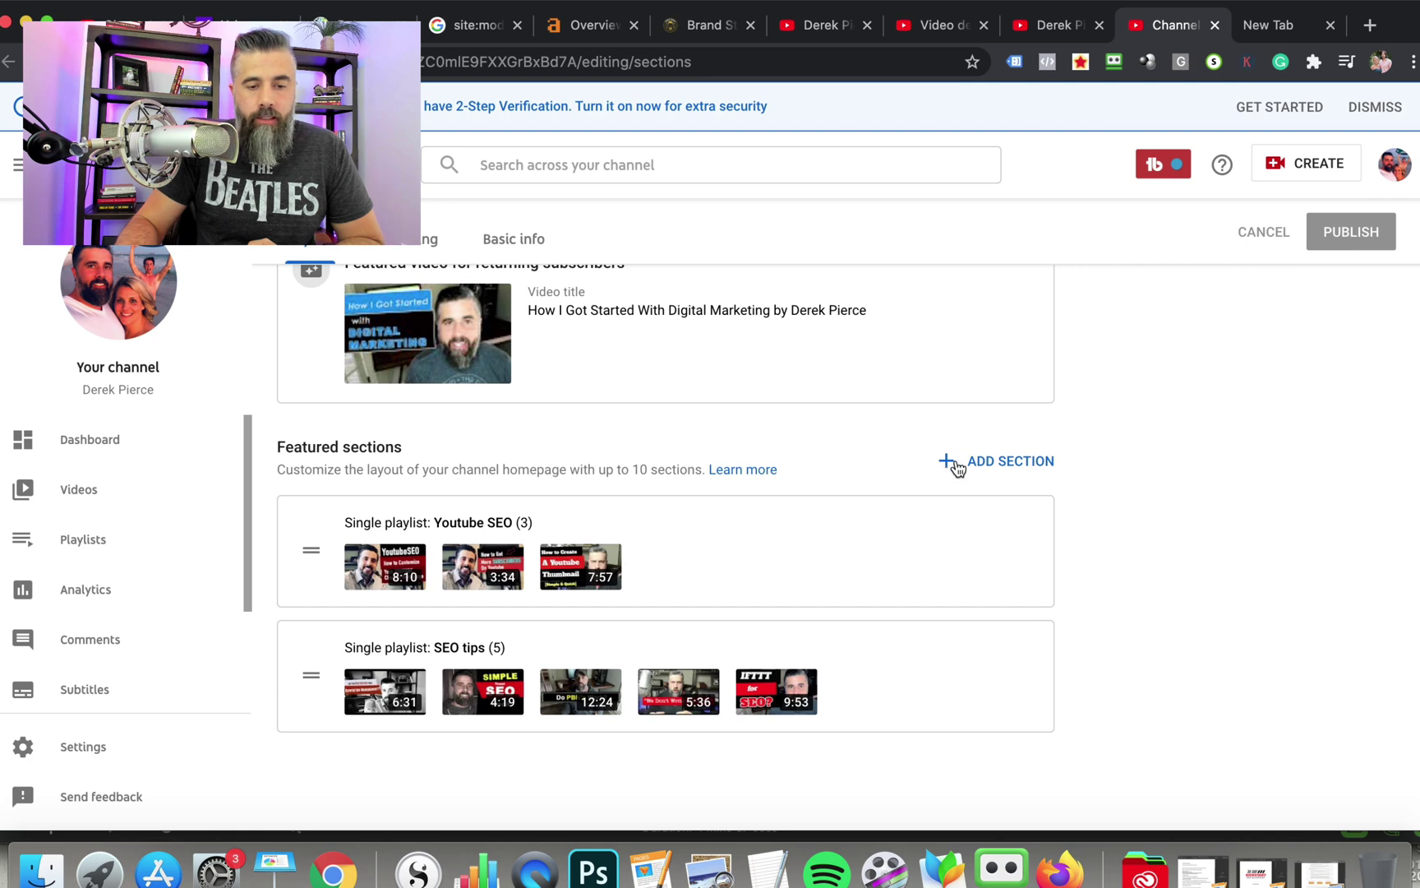
# - Add a Single playlist section featuring Youtube SEO, then reopen and dismiss the section list
pyautogui.click(957, 464)
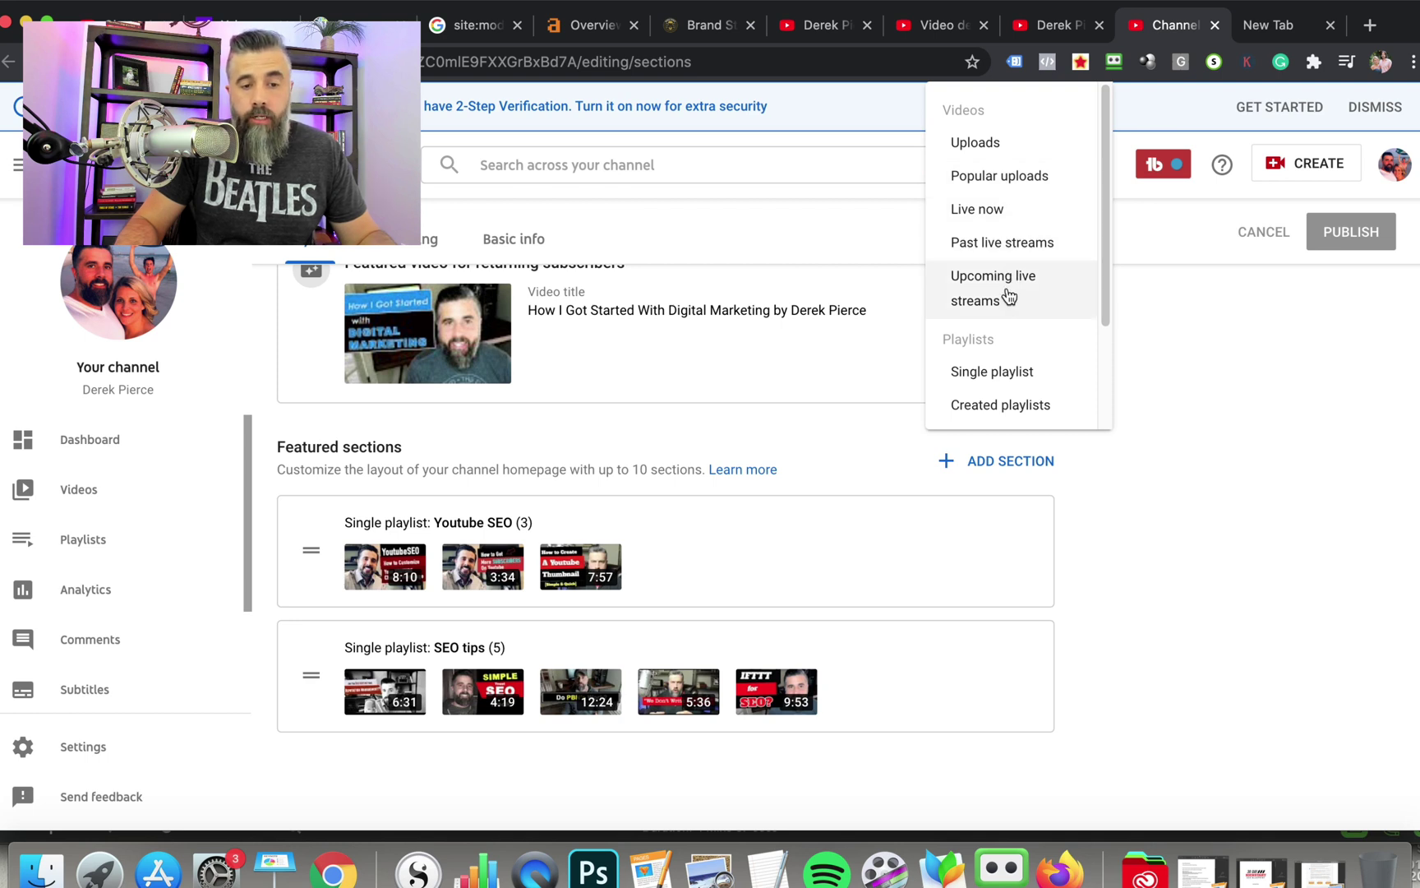
pyautogui.scroll(-2, 1006, 308)
pyautogui.scroll(-1, 1007, 318)
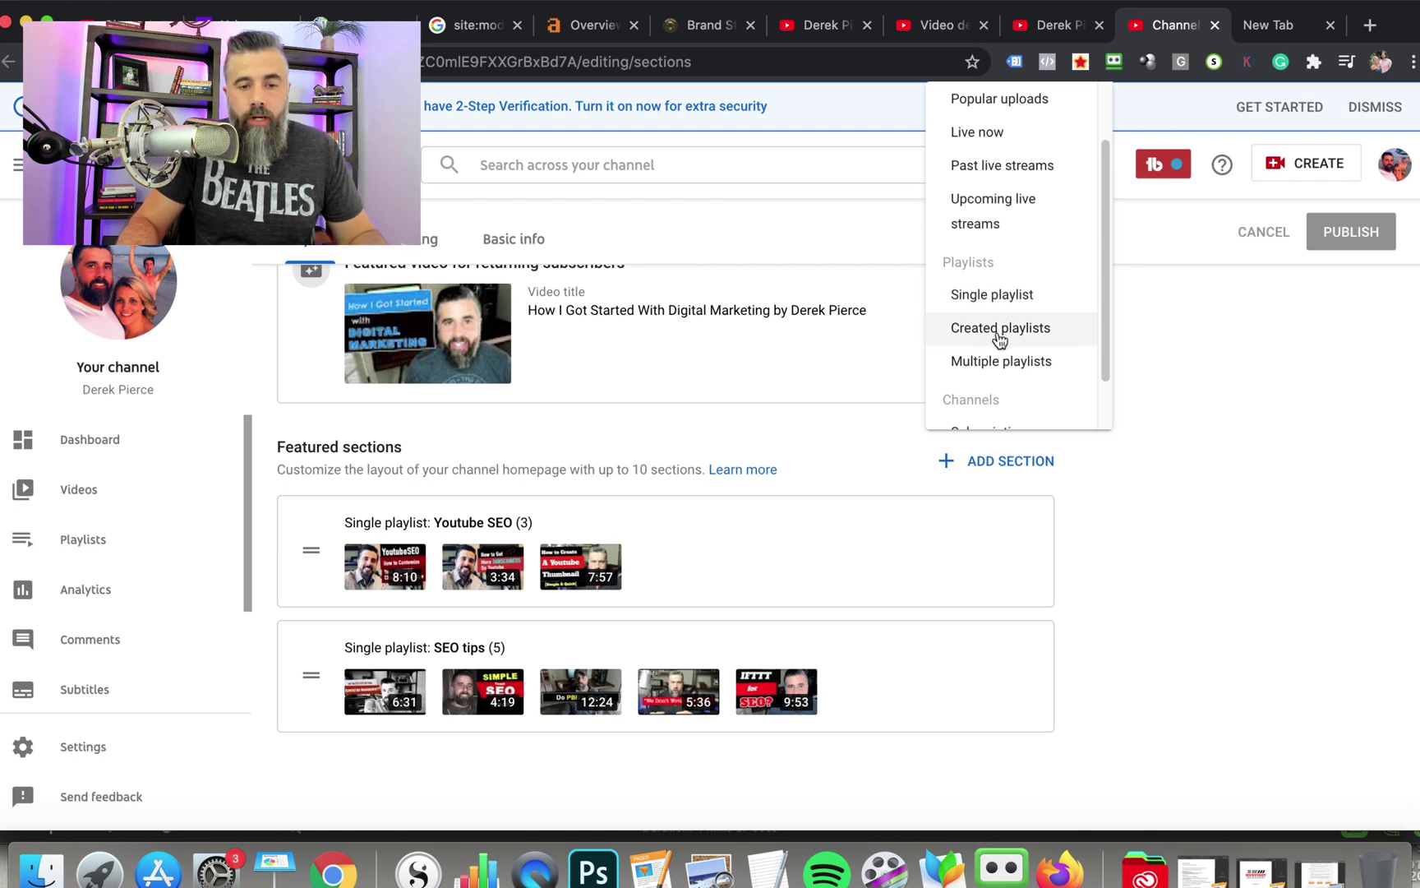
pyautogui.scroll(-1, 1016, 340)
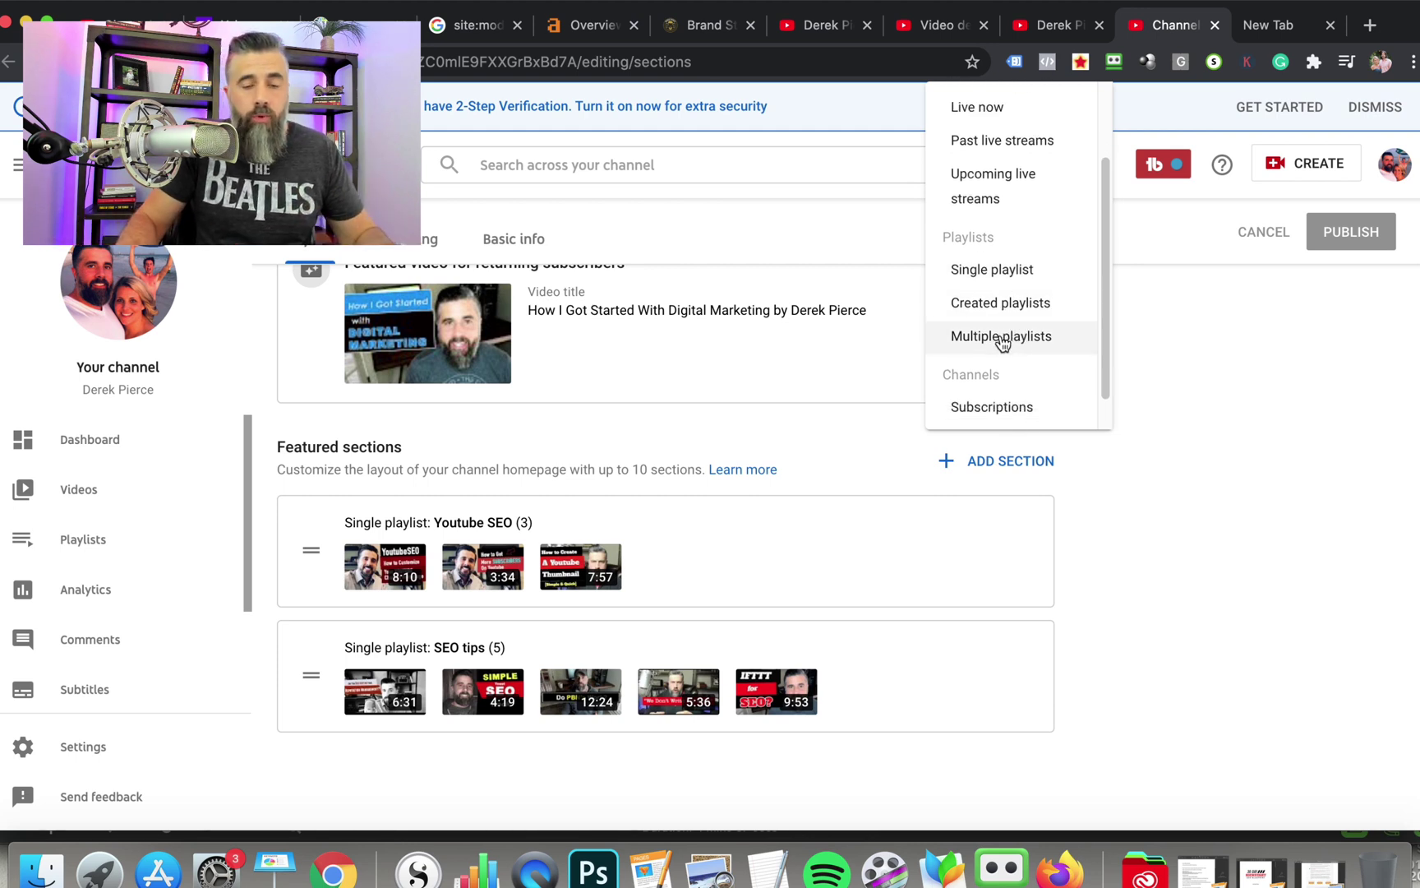
pyautogui.scroll(-2, 1015, 345)
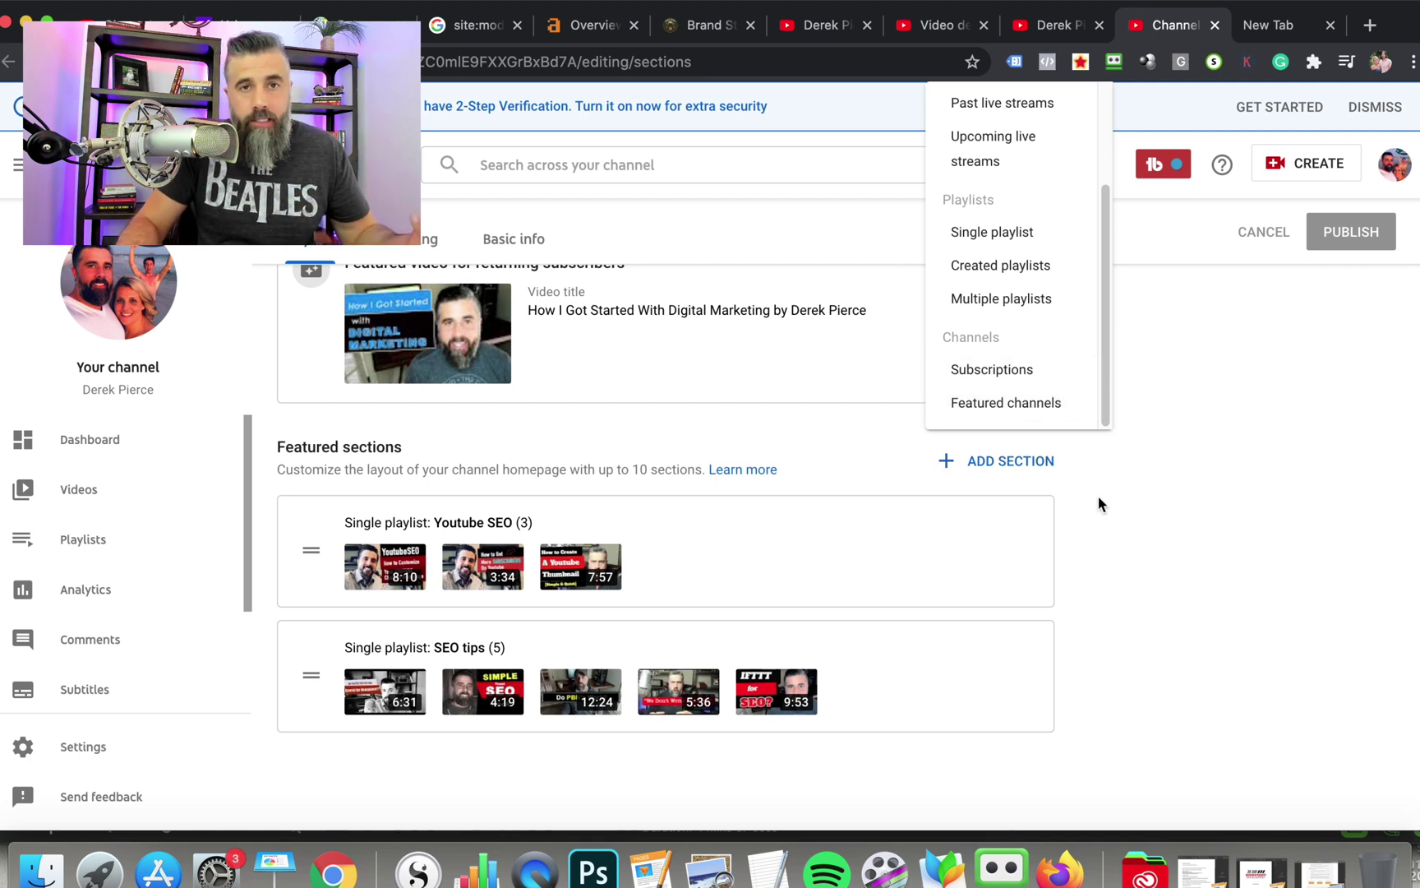
pyautogui.scroll(1, 1072, 385)
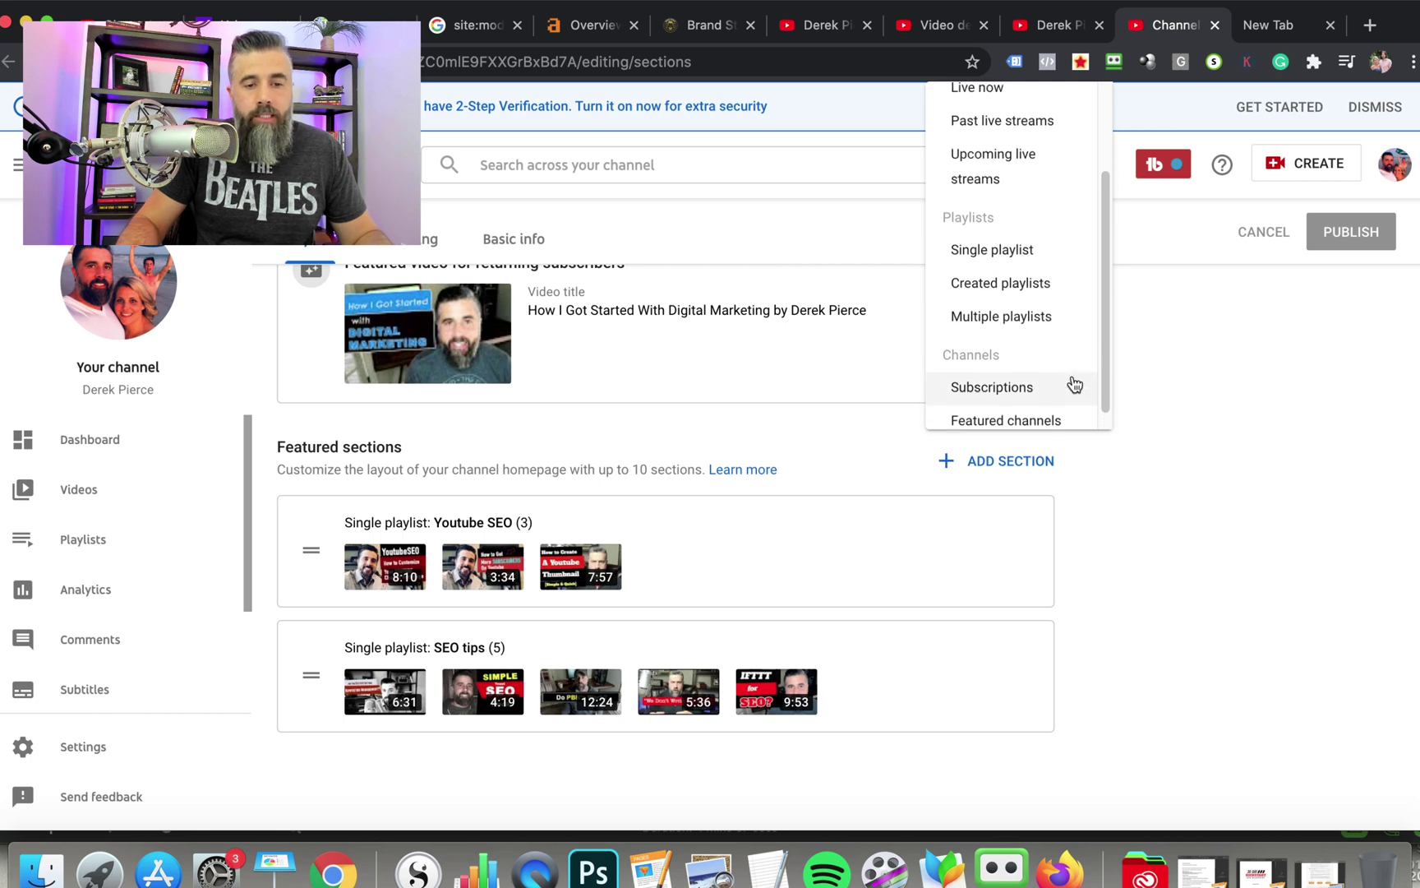
pyautogui.scroll(2, 1073, 384)
pyautogui.scroll(1, 1077, 400)
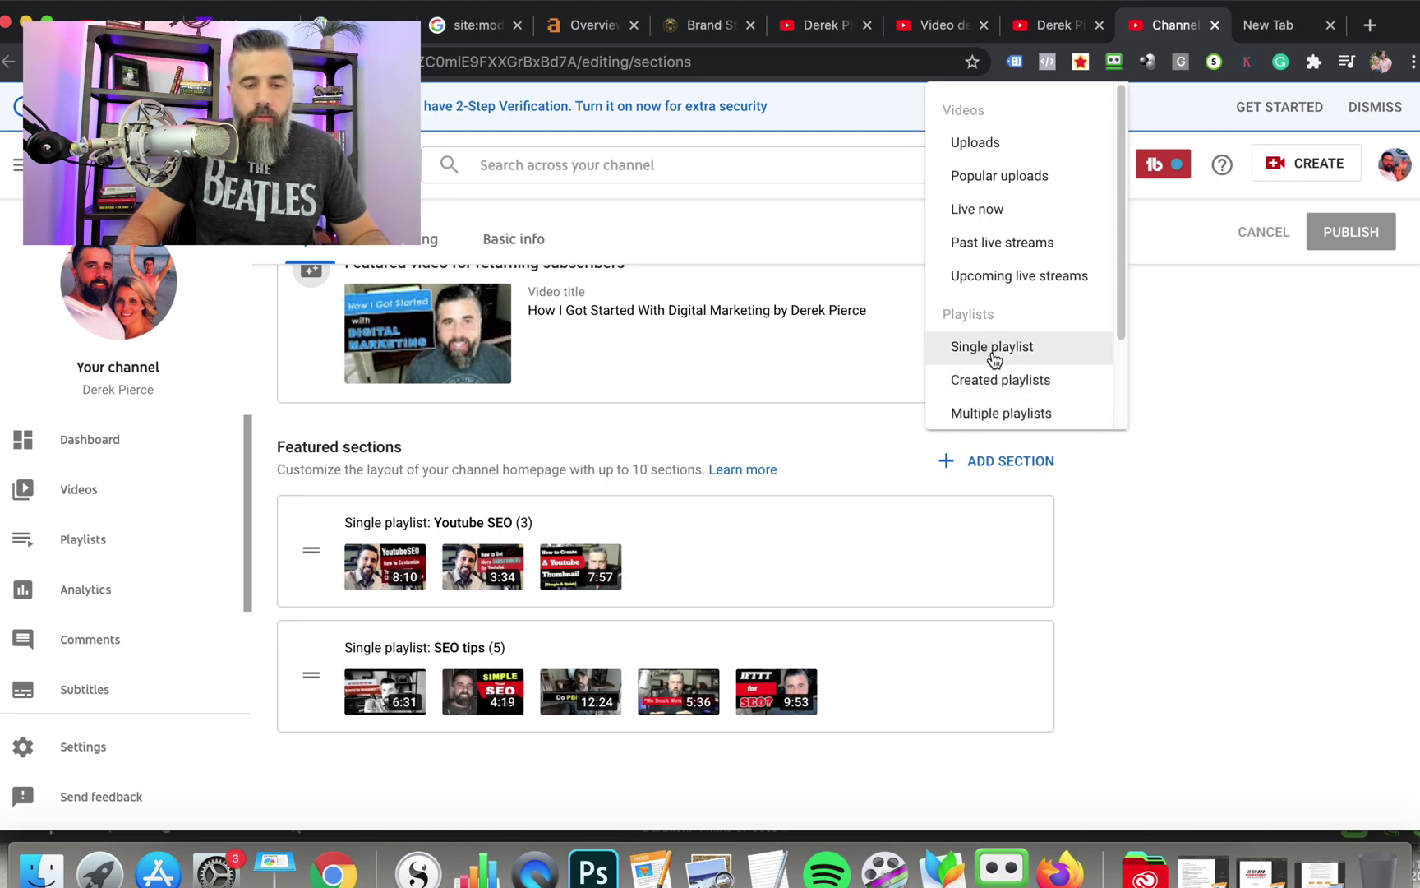
pyautogui.click(994, 347)
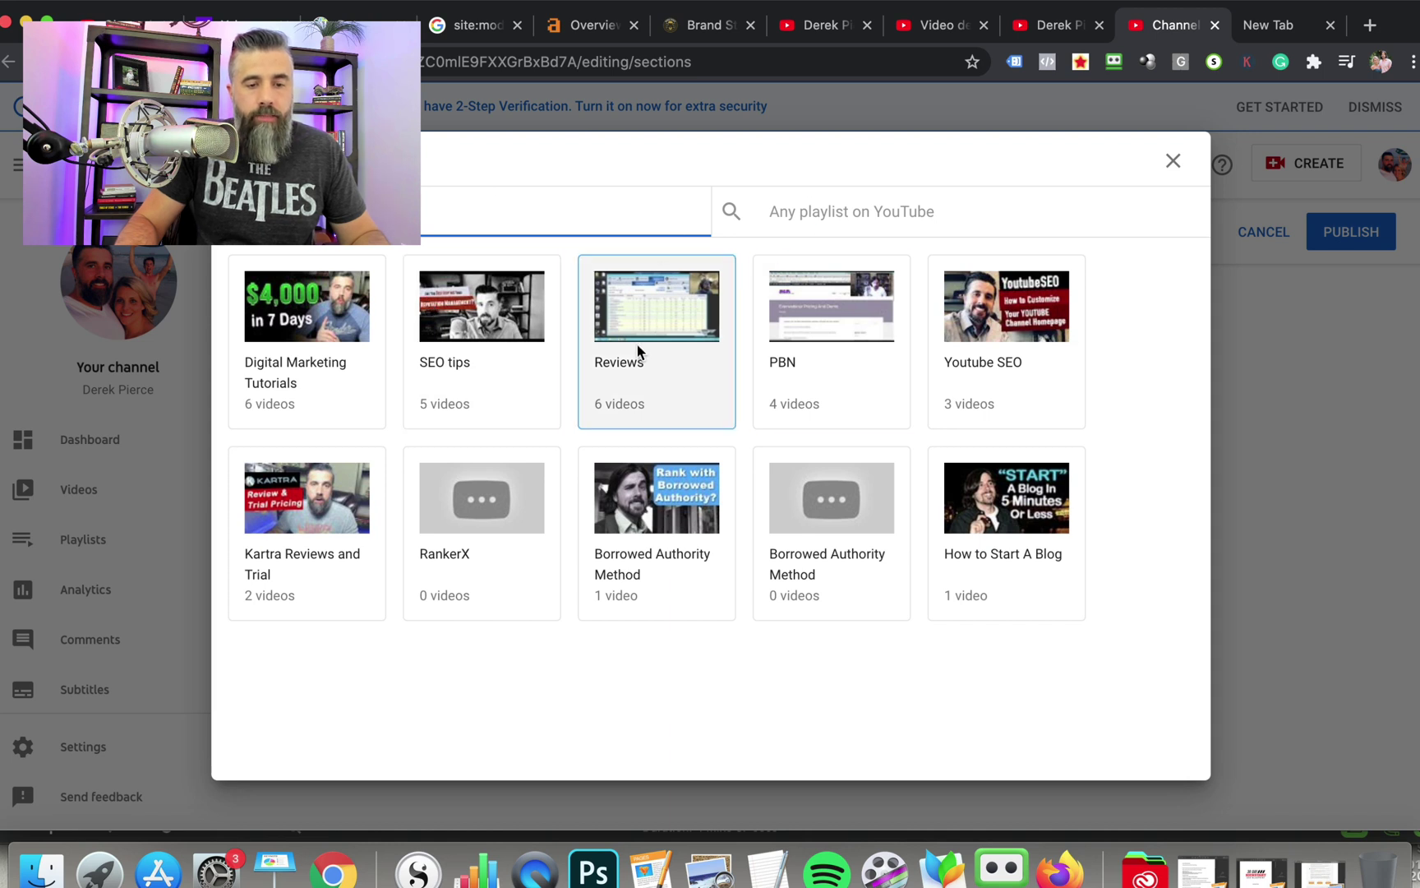
pyautogui.click(996, 299)
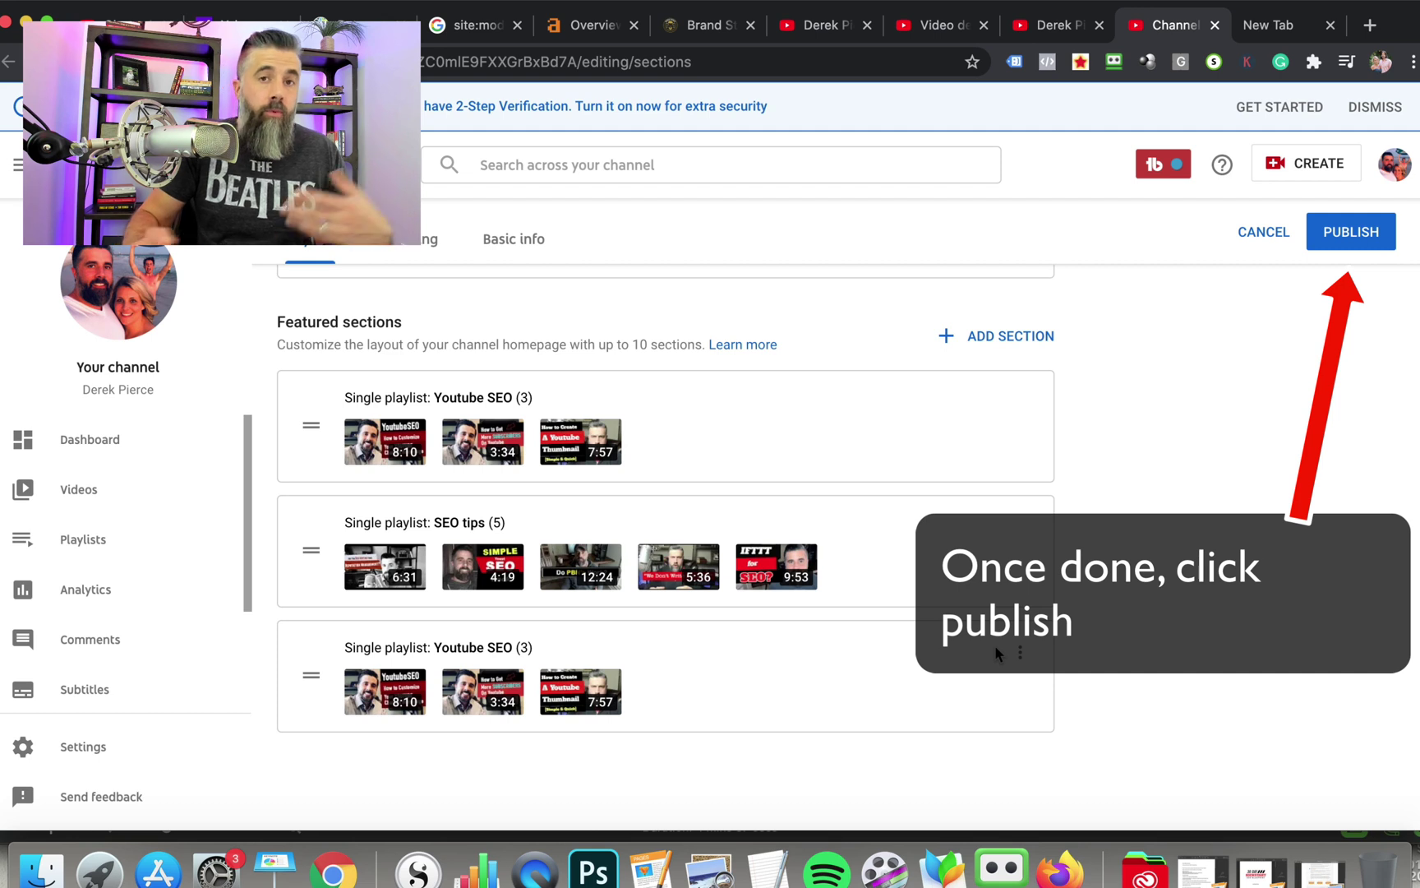
pyautogui.click(970, 342)
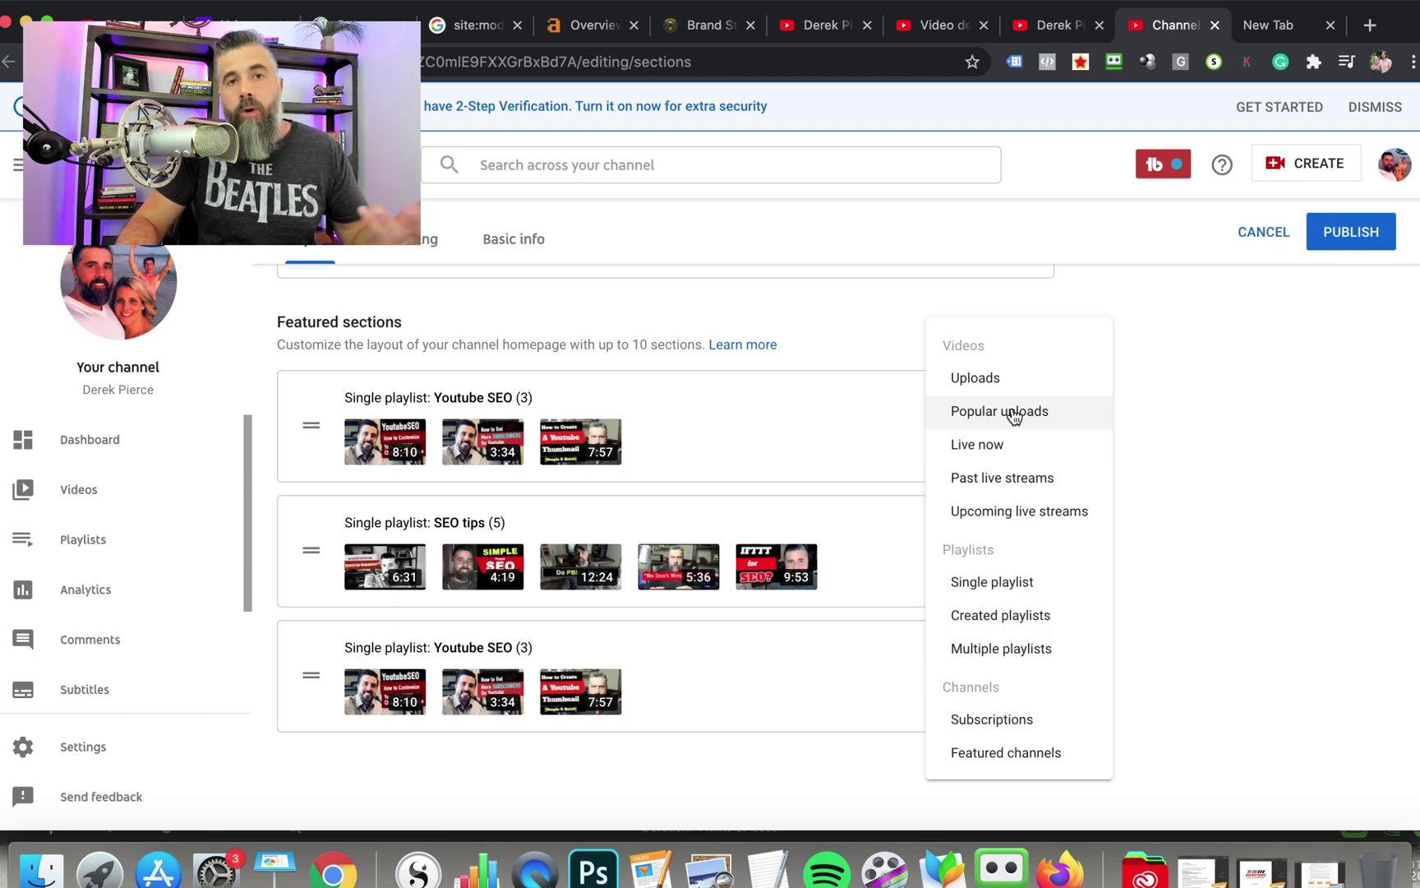
pyautogui.click(1207, 434)
pyautogui.scroll(5, 949, 575)
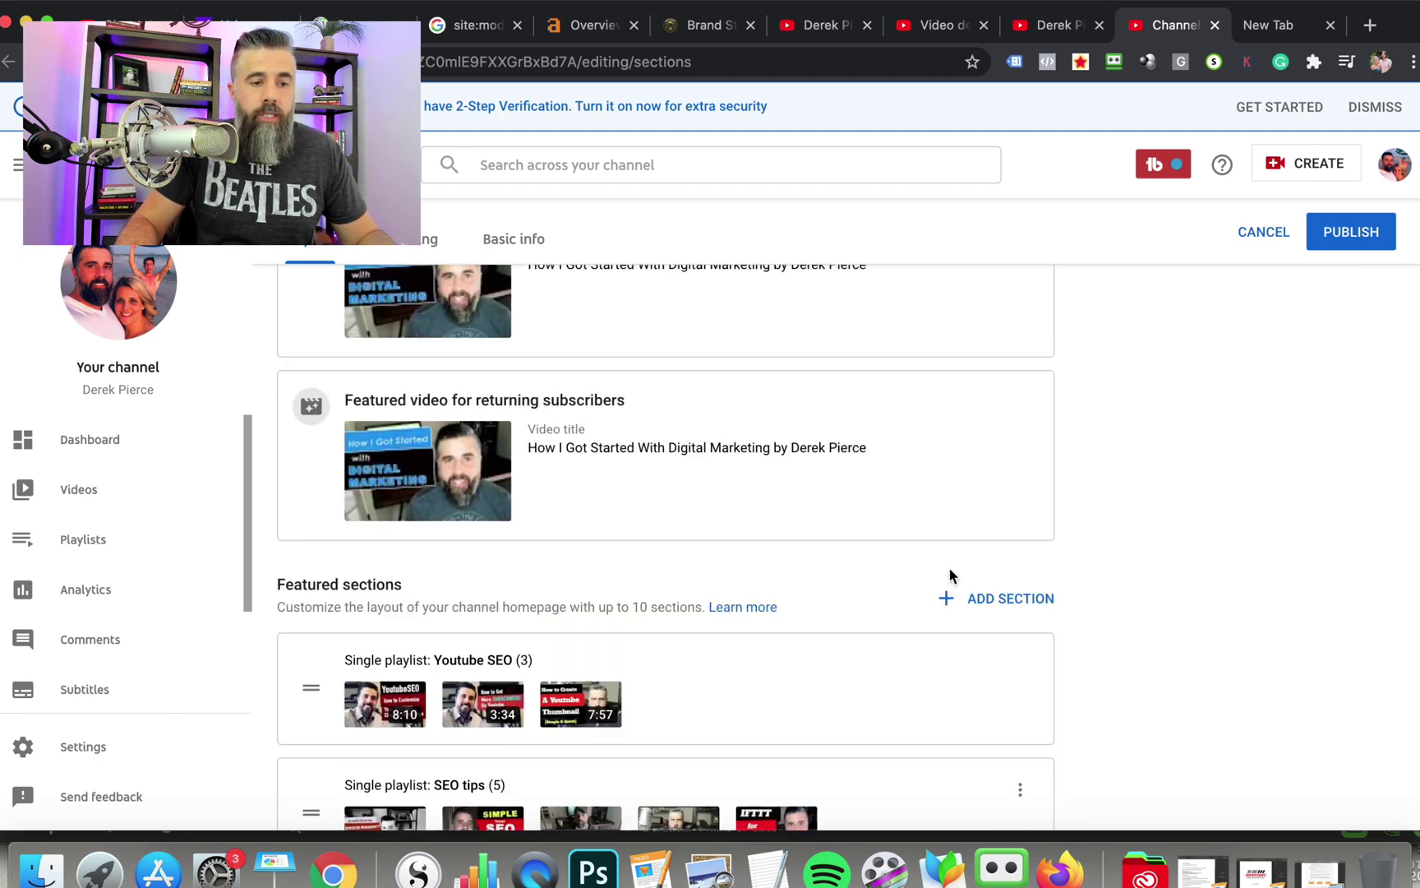
pyautogui.scroll(2, 950, 575)
pyautogui.scroll(2, 884, 552)
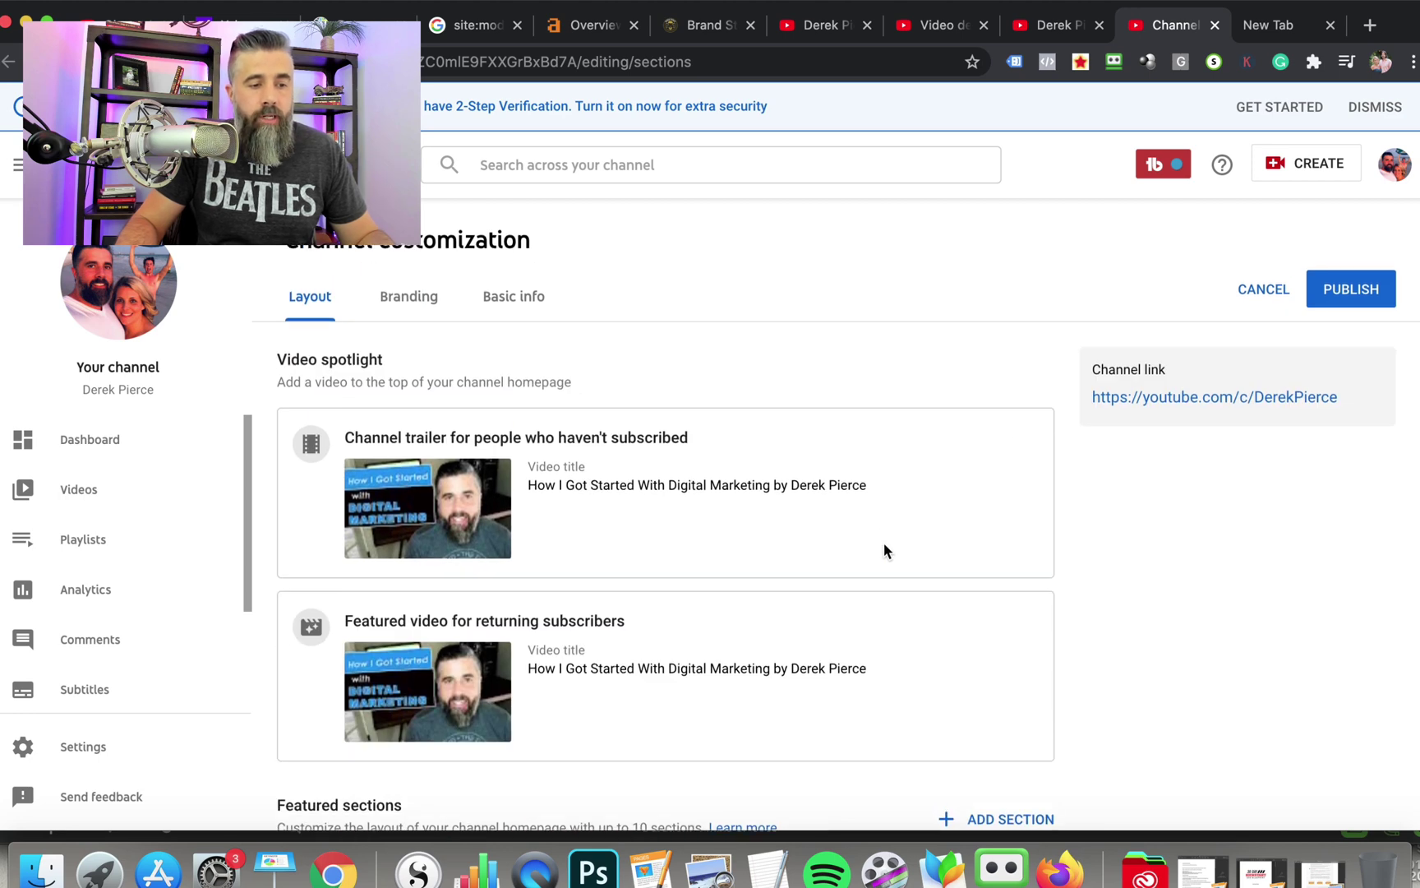
# - Show the Branding tab's profile picture, banner image and video watermark settings
pyautogui.click(417, 304)
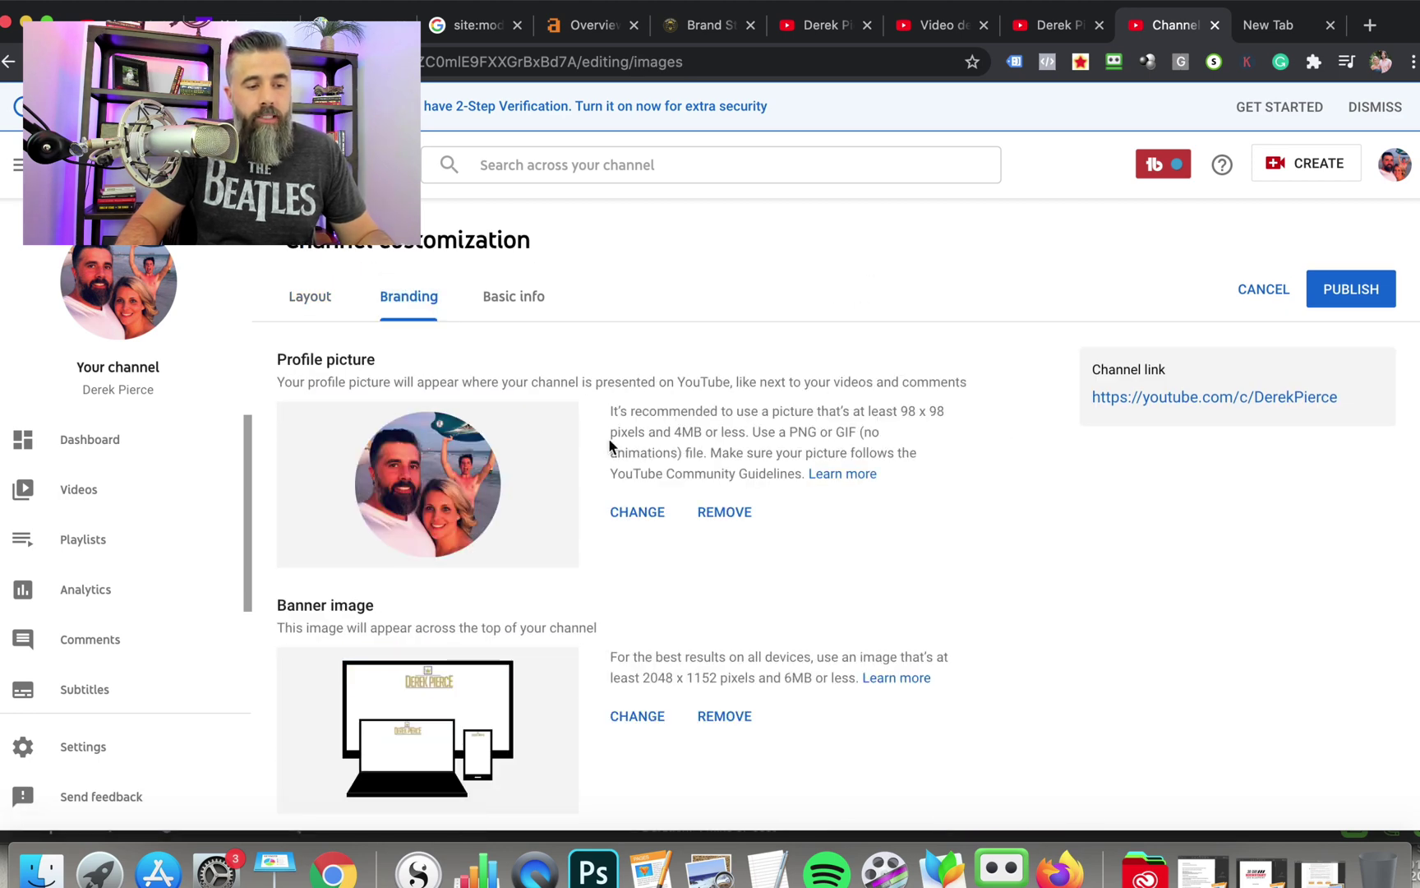
pyautogui.scroll(-1, 423, 467)
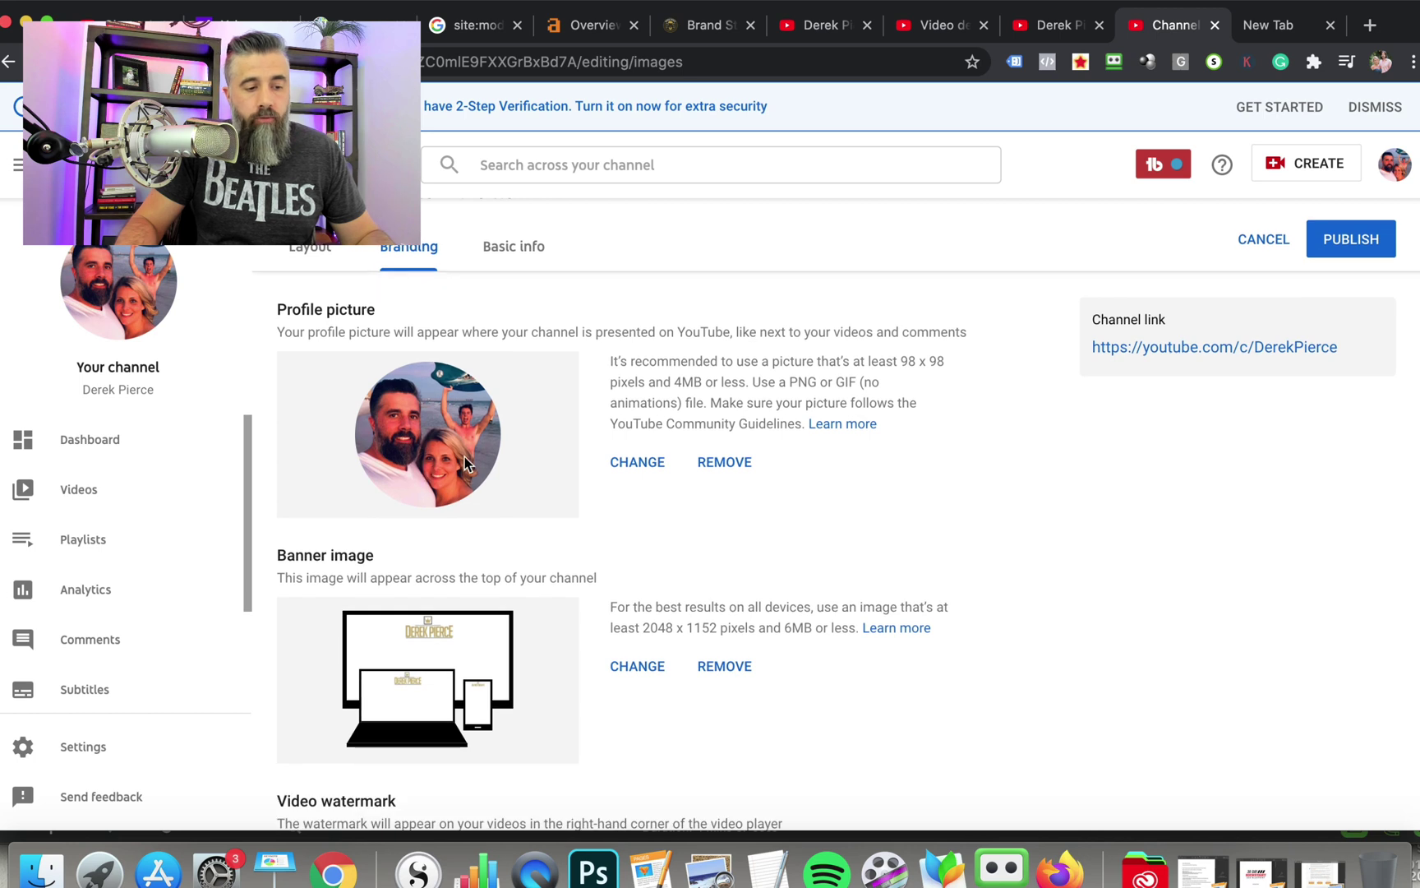
pyautogui.scroll(-2, 464, 453)
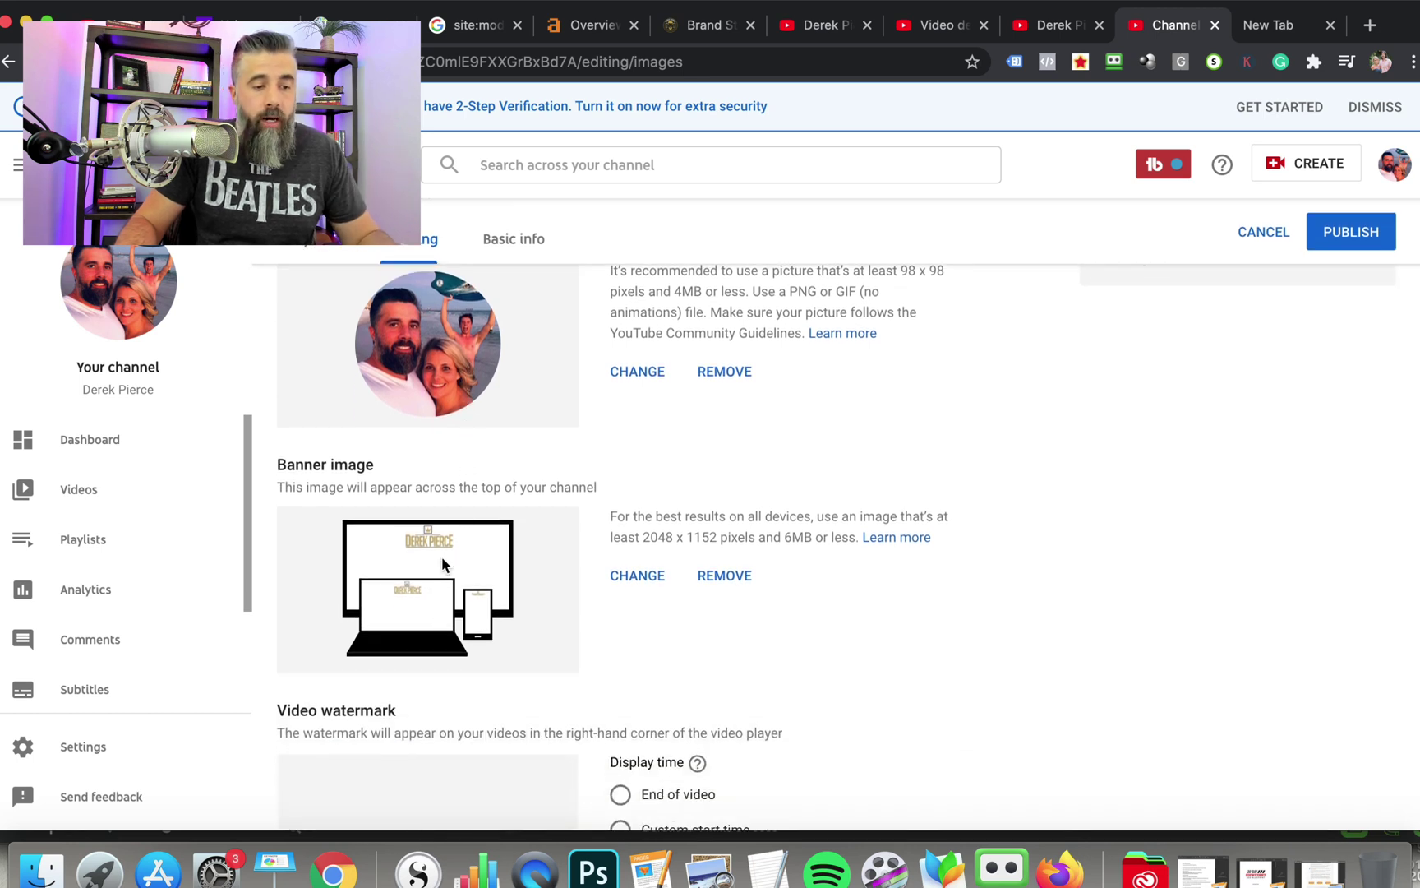
pyautogui.scroll(-2, 436, 545)
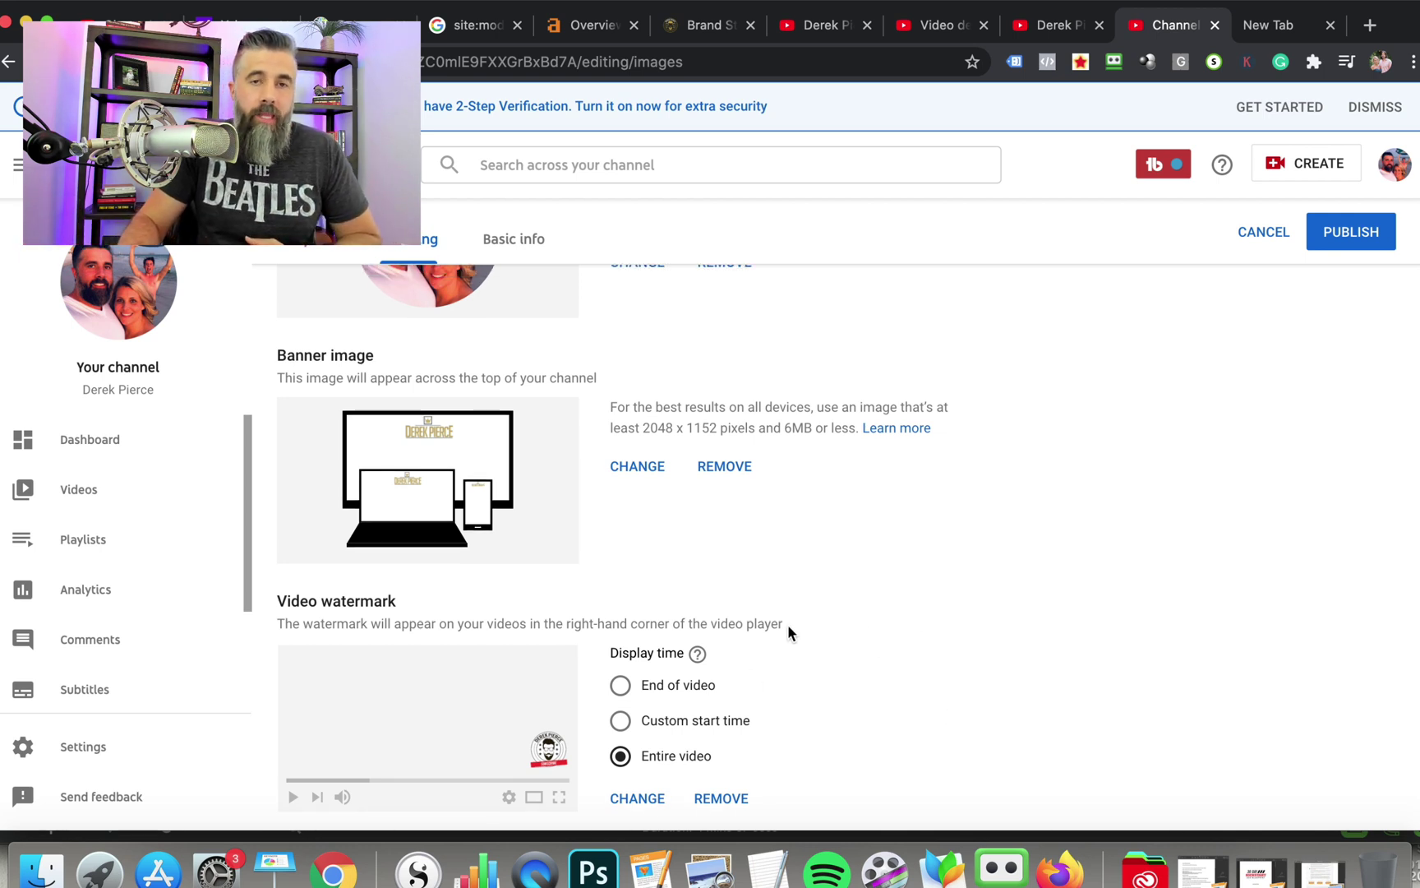
pyautogui.scroll(1, 787, 627)
pyautogui.scroll(2, 788, 632)
pyautogui.scroll(1, 789, 633)
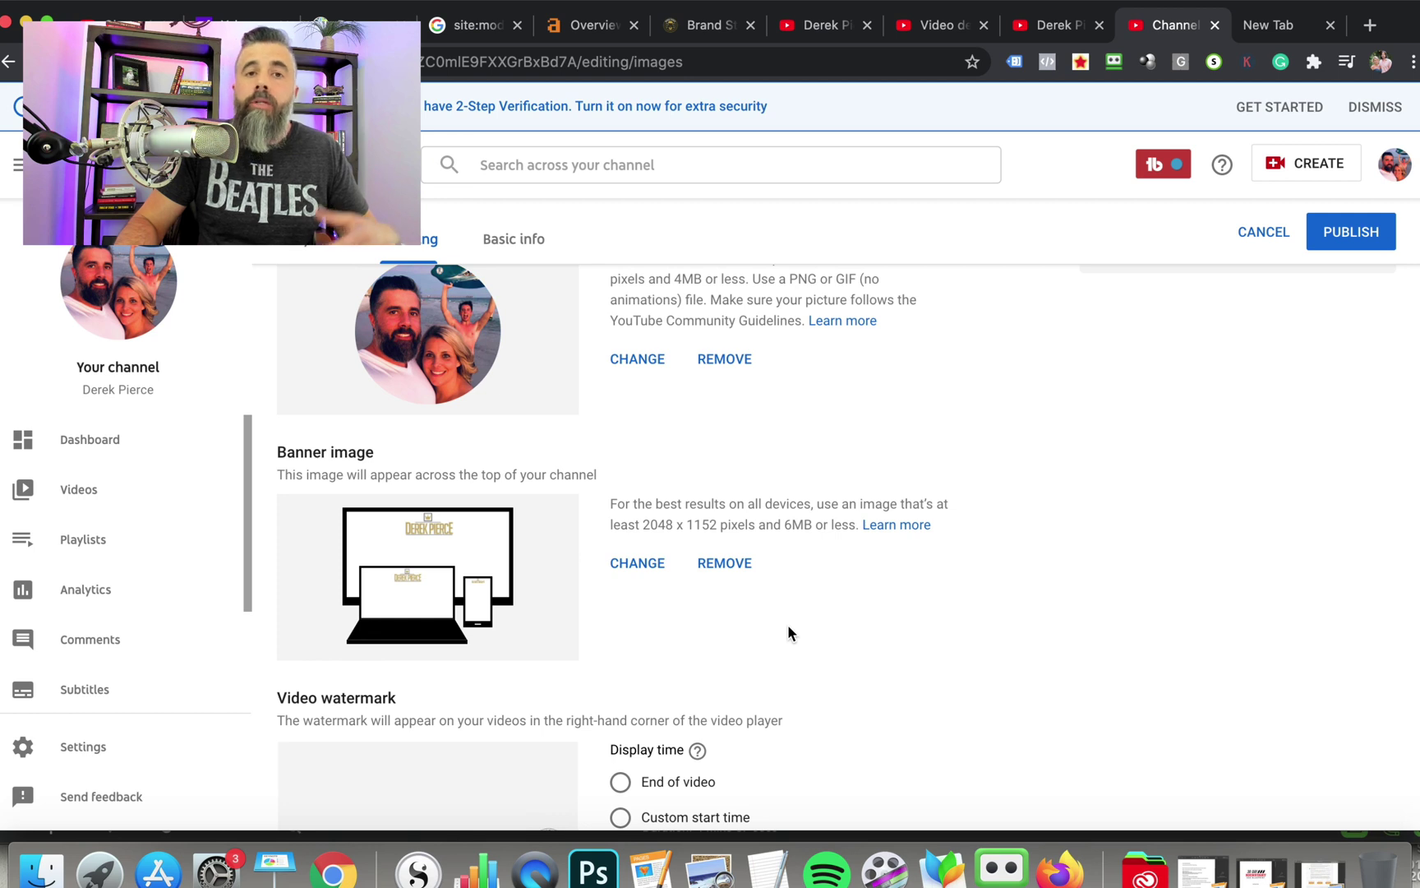
pyautogui.scroll(1, 785, 622)
pyautogui.scroll(3, 755, 611)
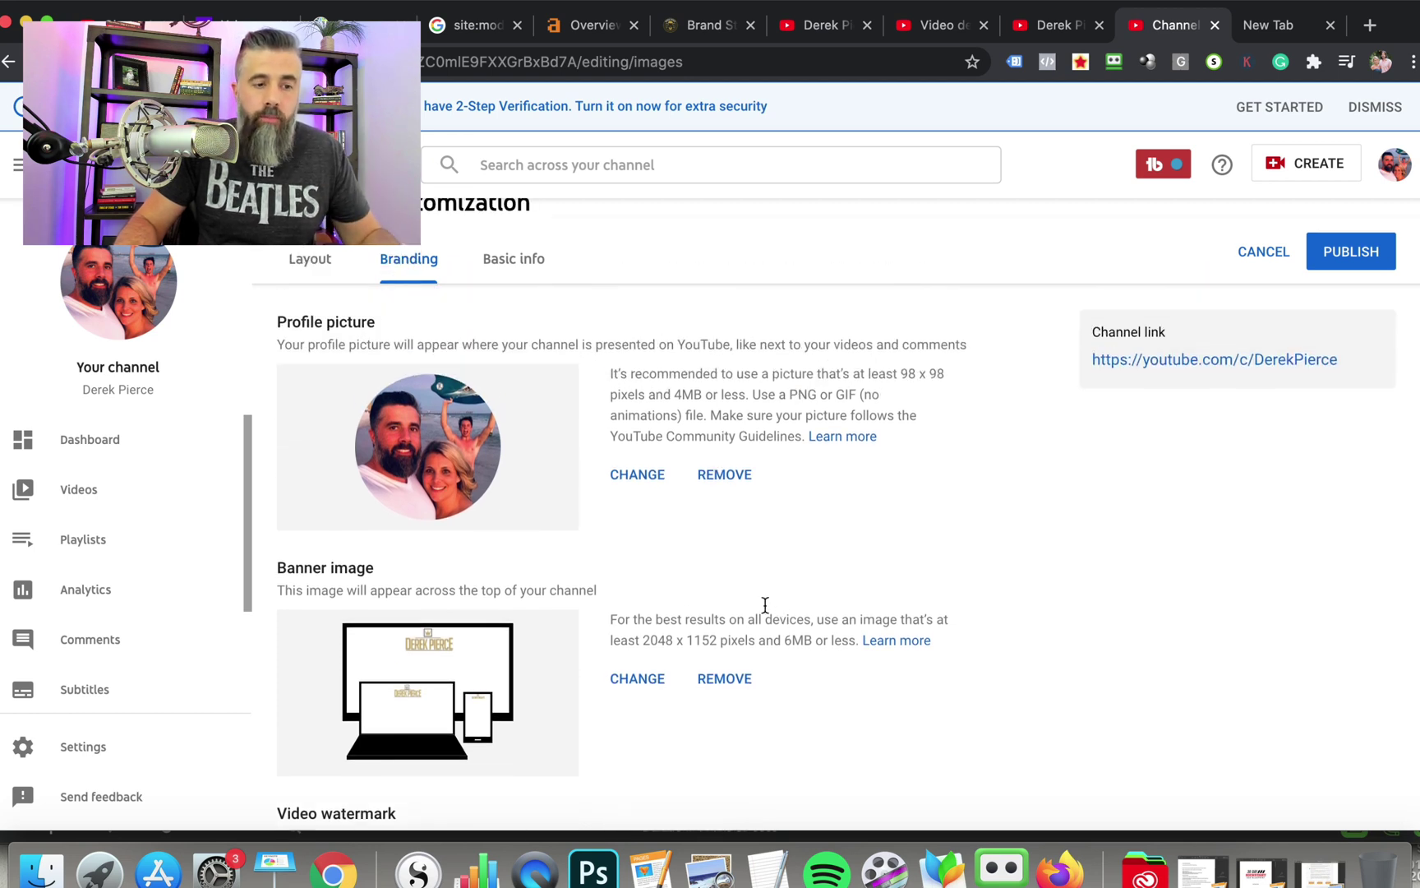
pyautogui.scroll(1, 699, 592)
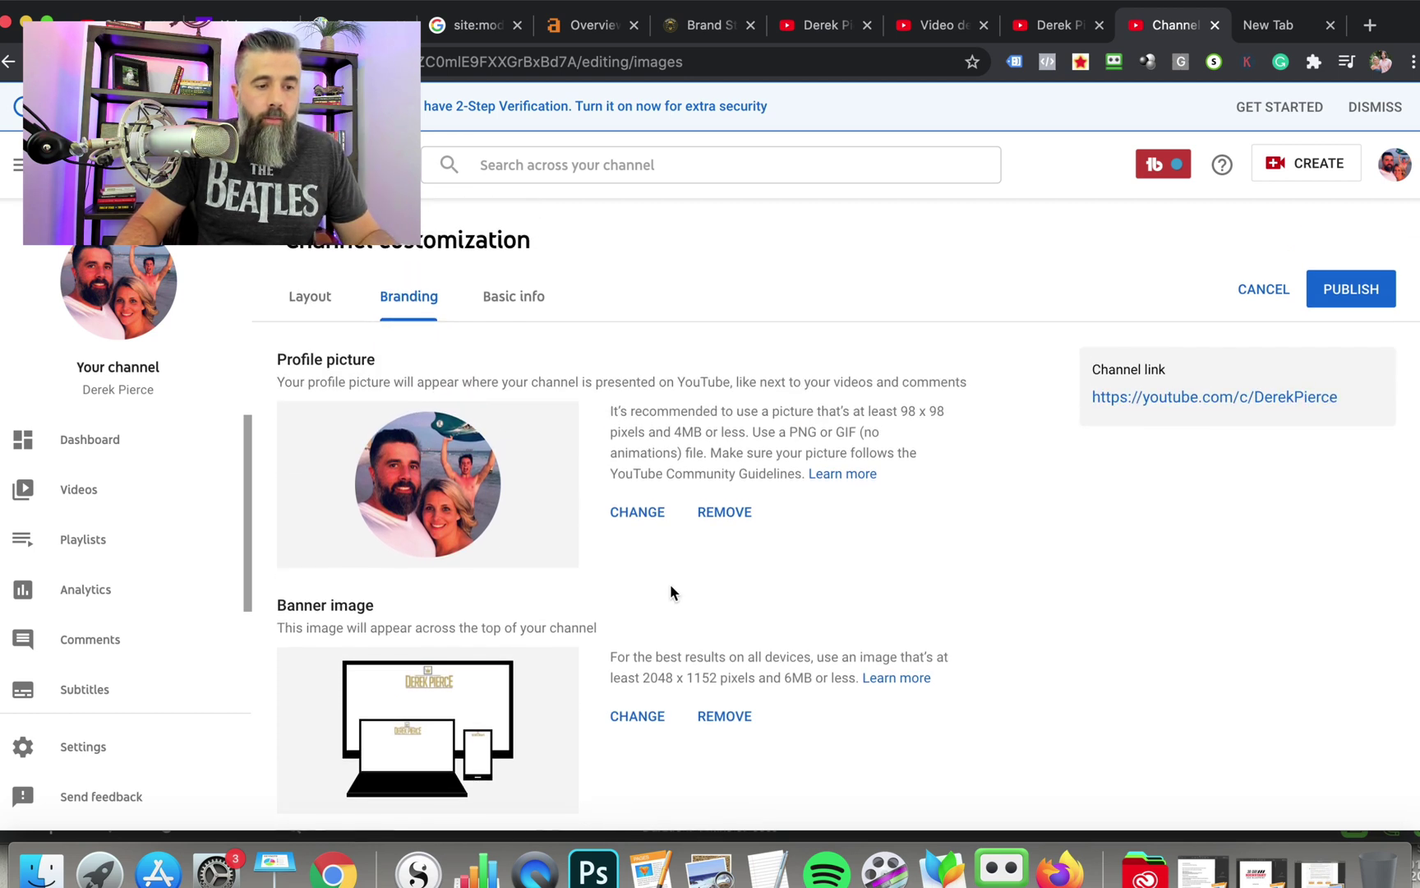
pyautogui.click(522, 309)
pyautogui.scroll(-1, 533, 422)
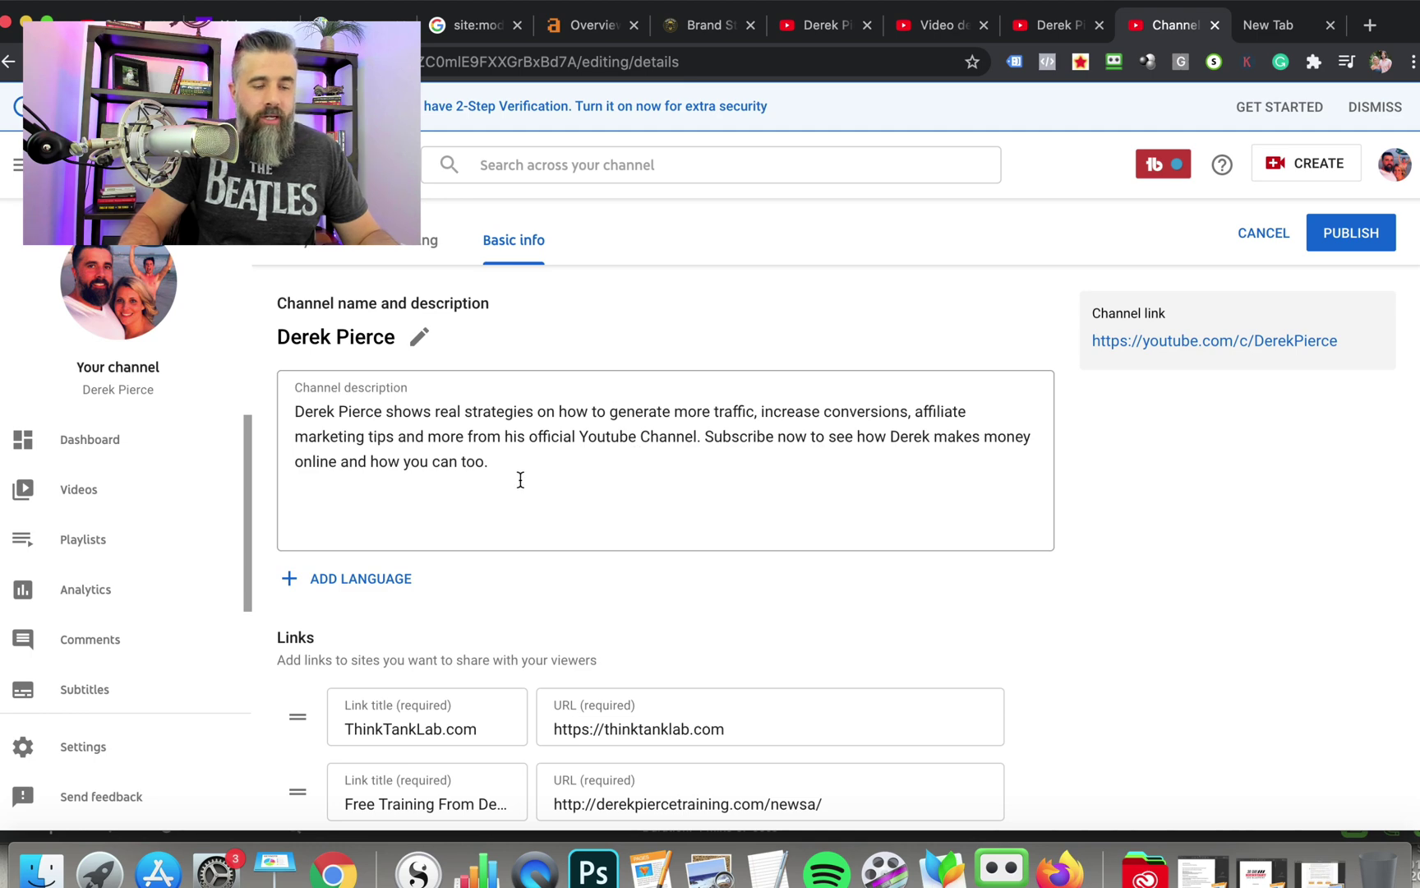
pyautogui.scroll(-1, 556, 471)
pyautogui.scroll(-2, 558, 471)
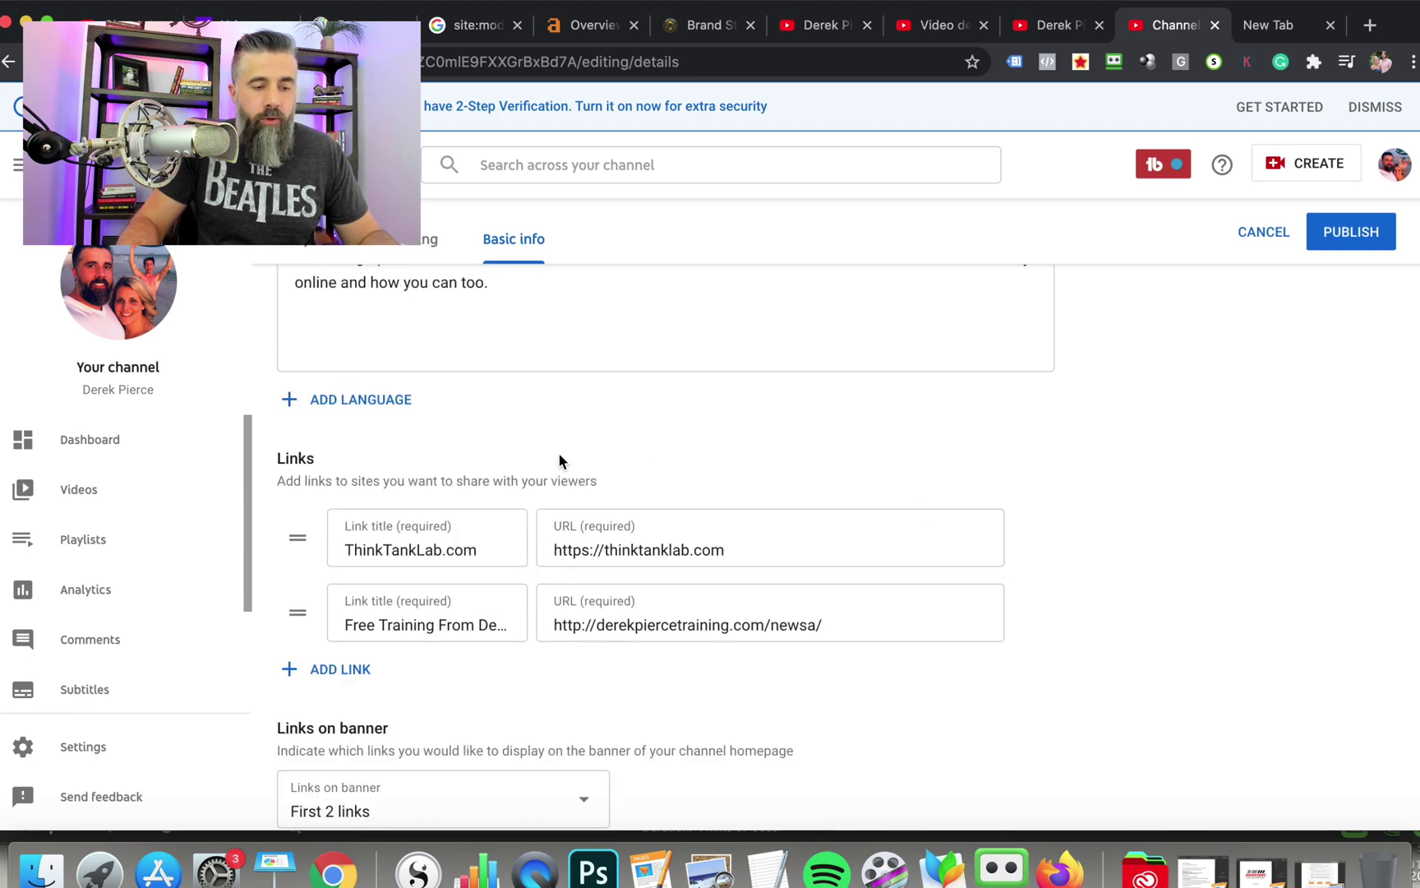
pyautogui.moveTo(770, 618)
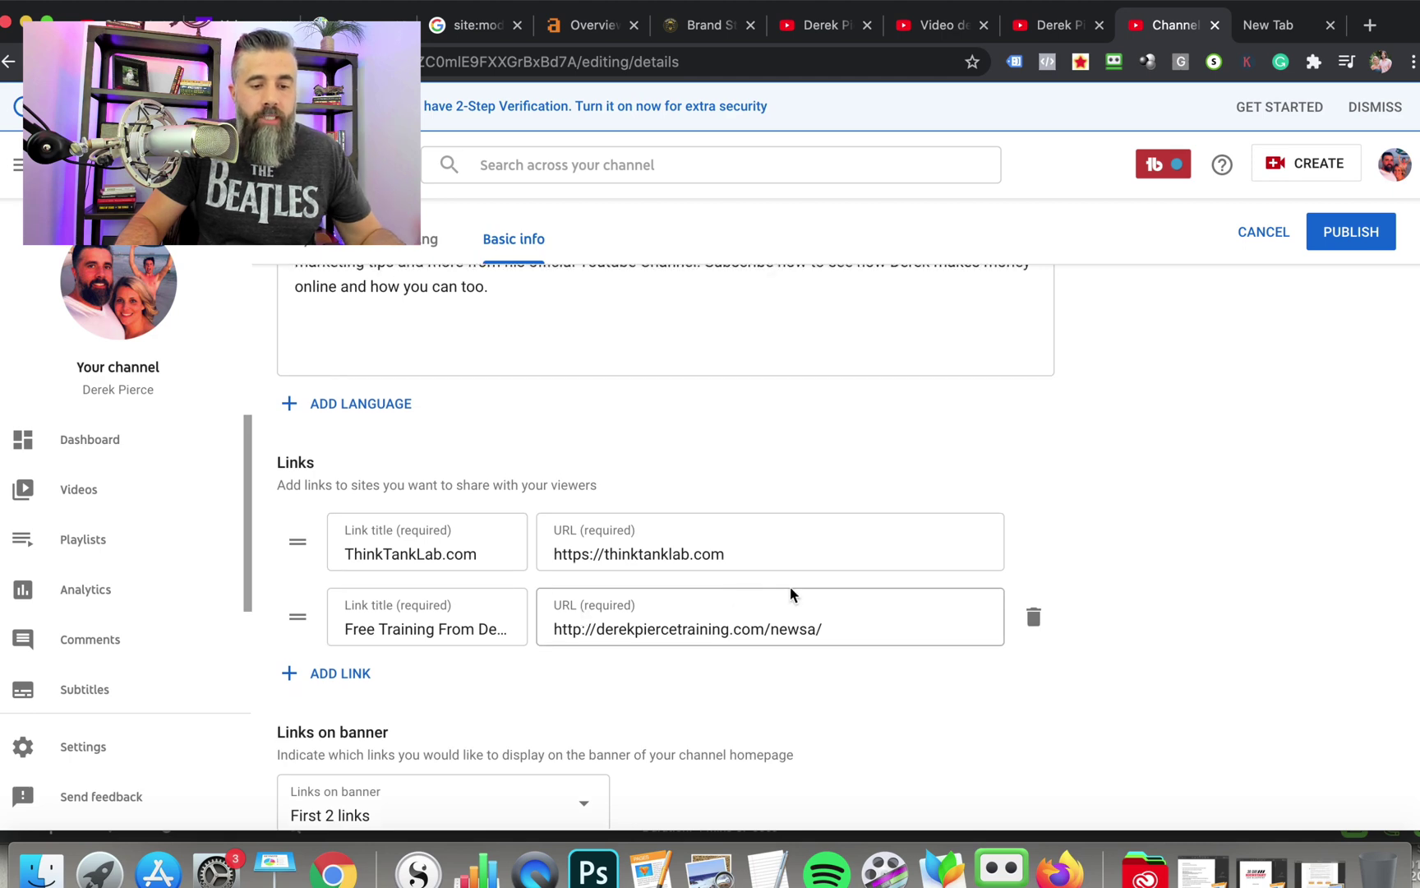
pyautogui.scroll(4, 790, 582)
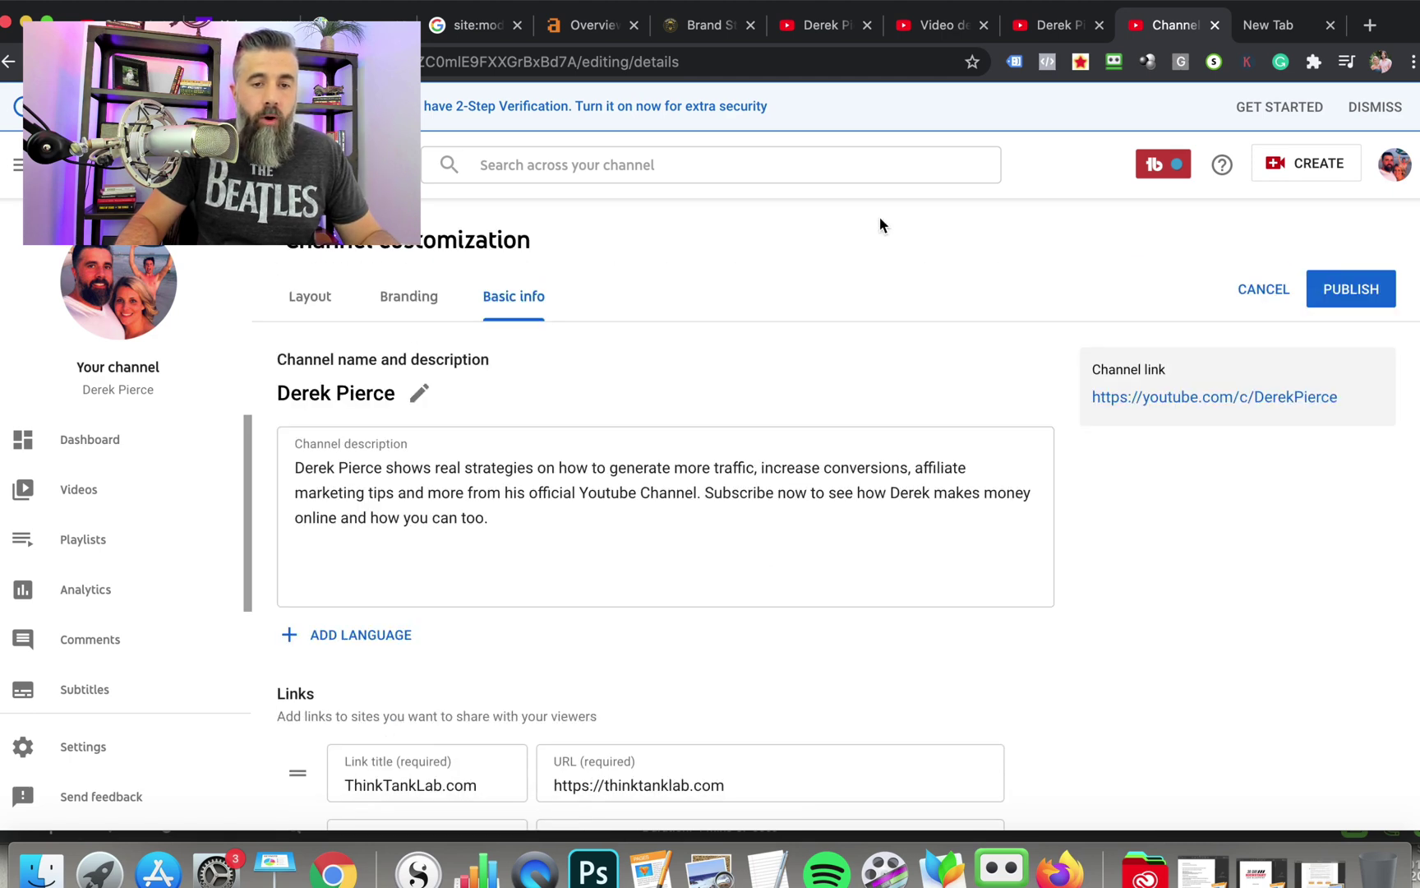
# - Compare the live channel's banner links with Studio's link settings, then return to Branding
pyautogui.click(1033, 23)
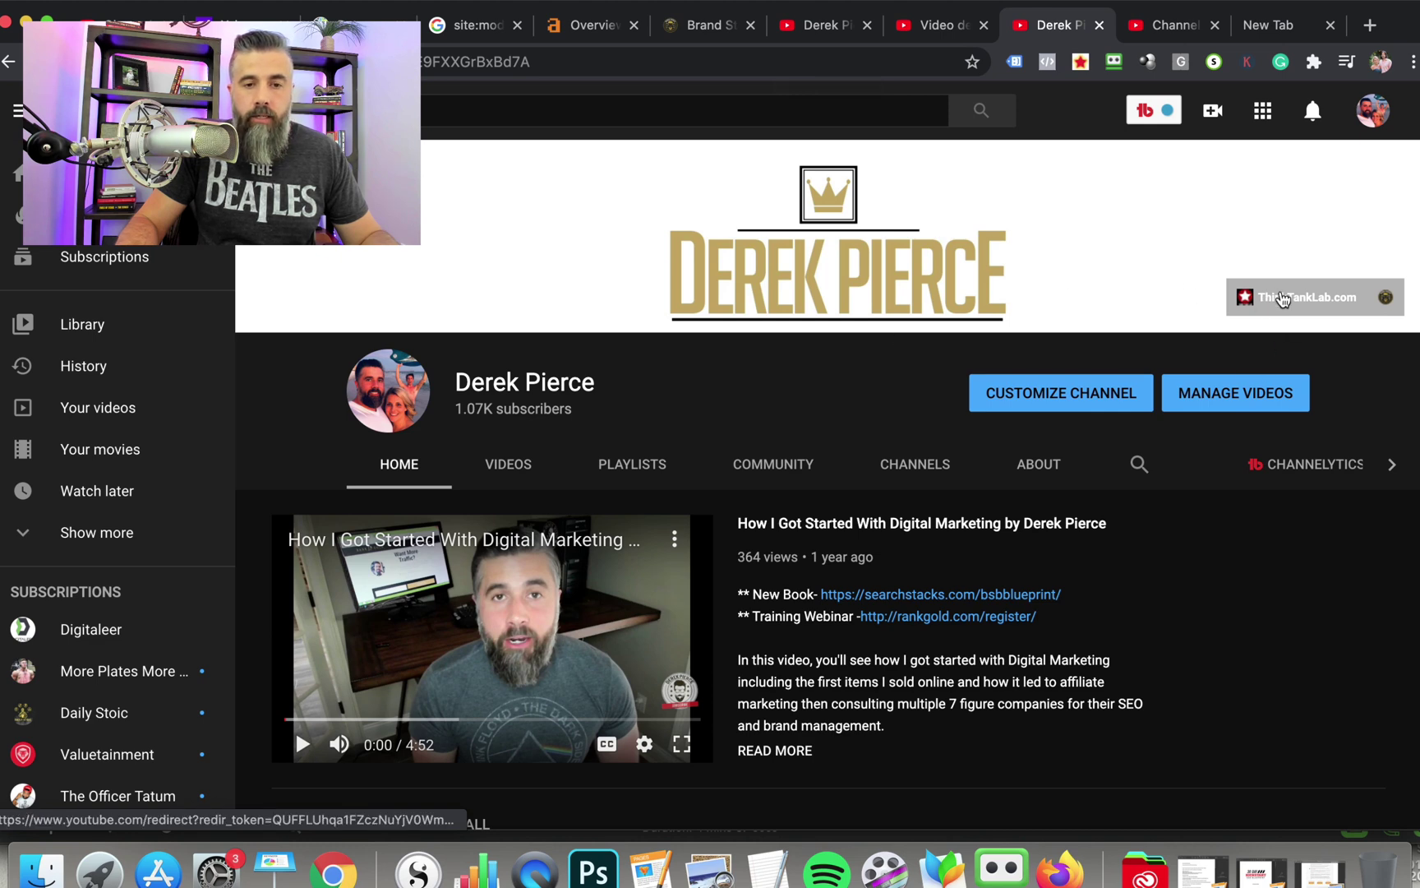
pyautogui.click(1155, 25)
pyautogui.scroll(-3, 870, 355)
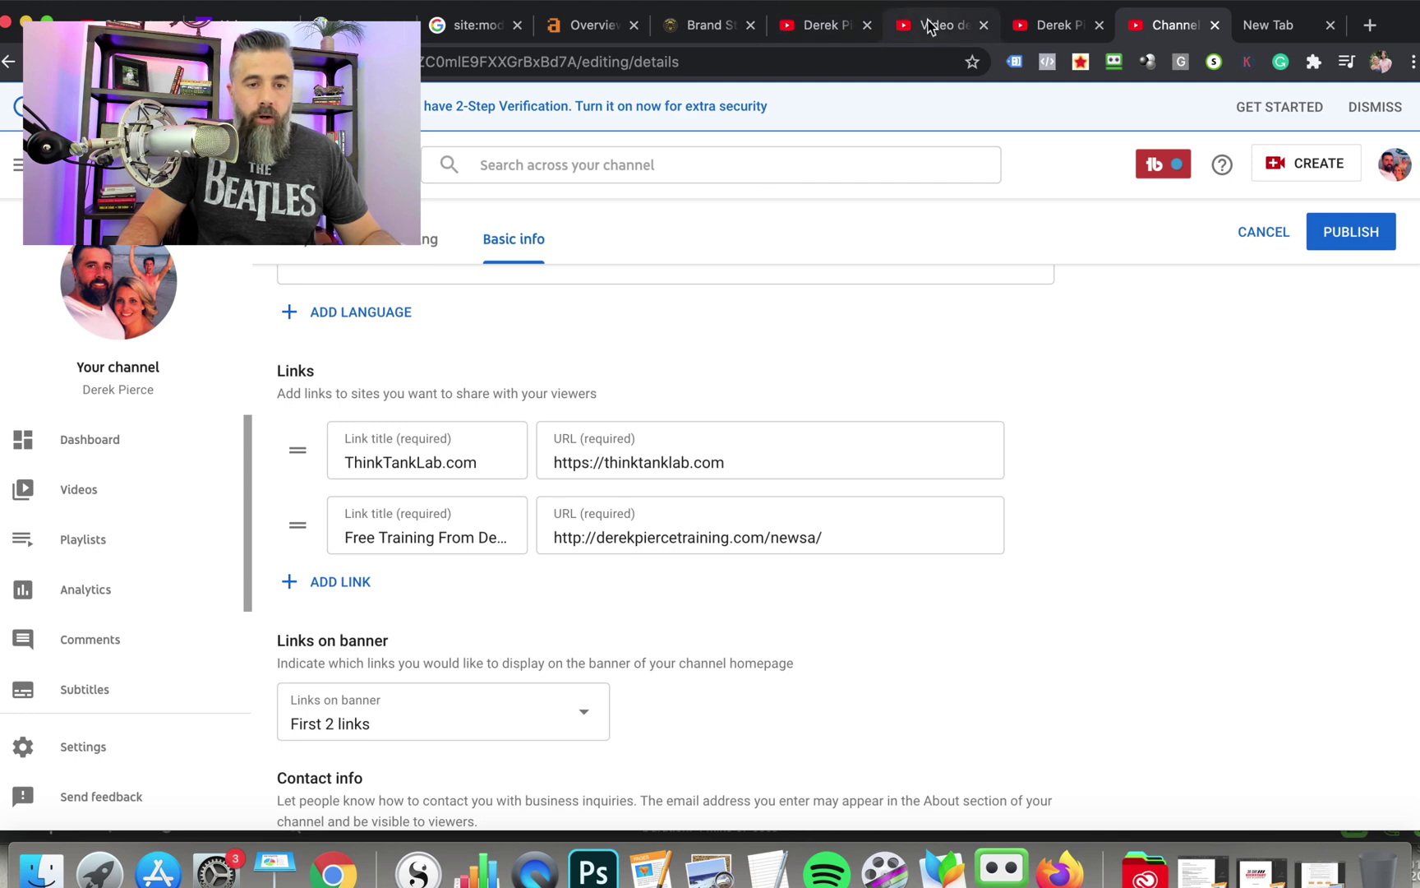
pyautogui.click(1046, 25)
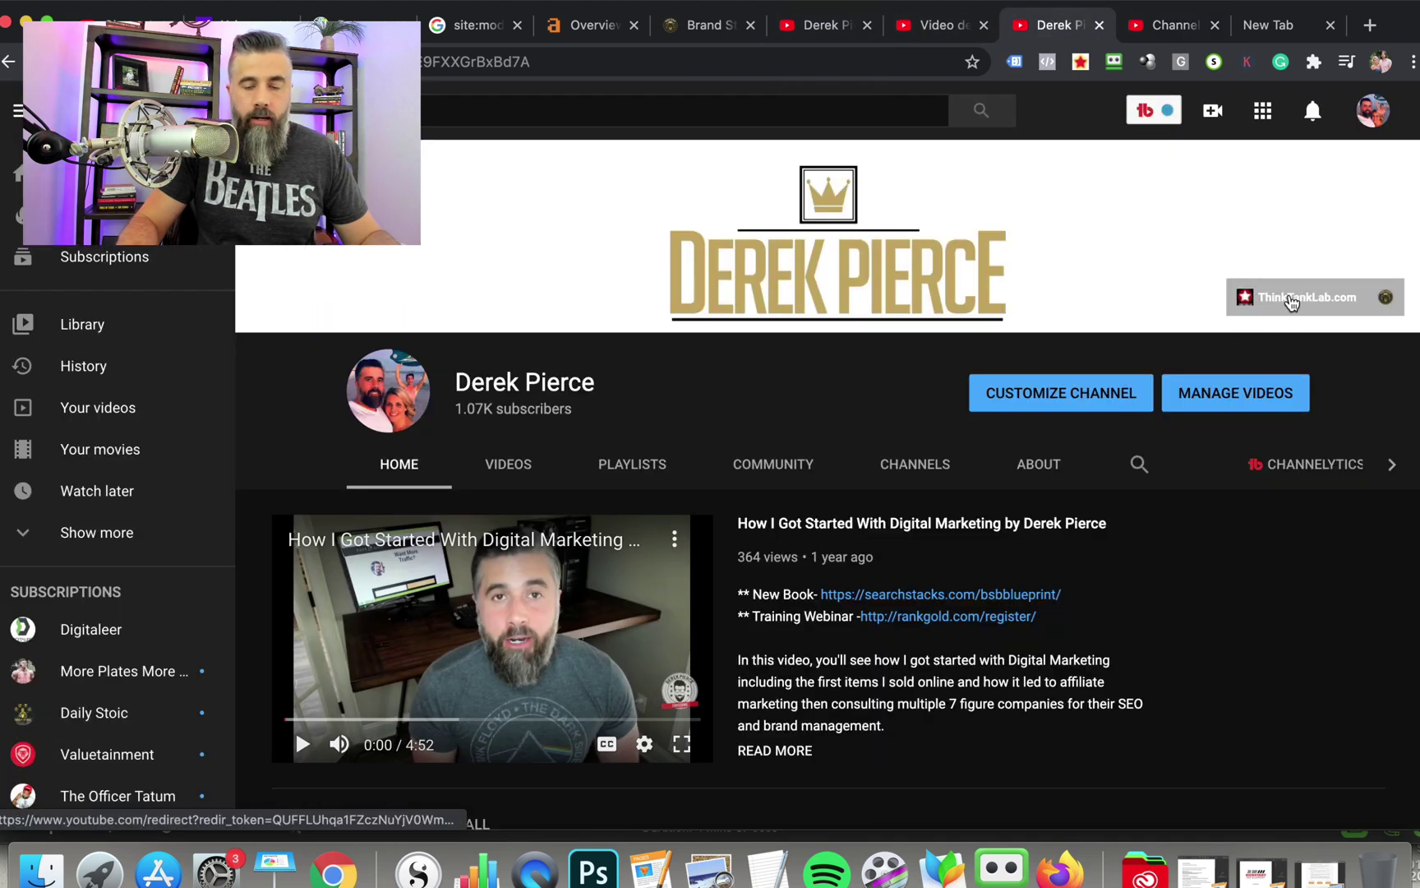
pyautogui.click(1171, 26)
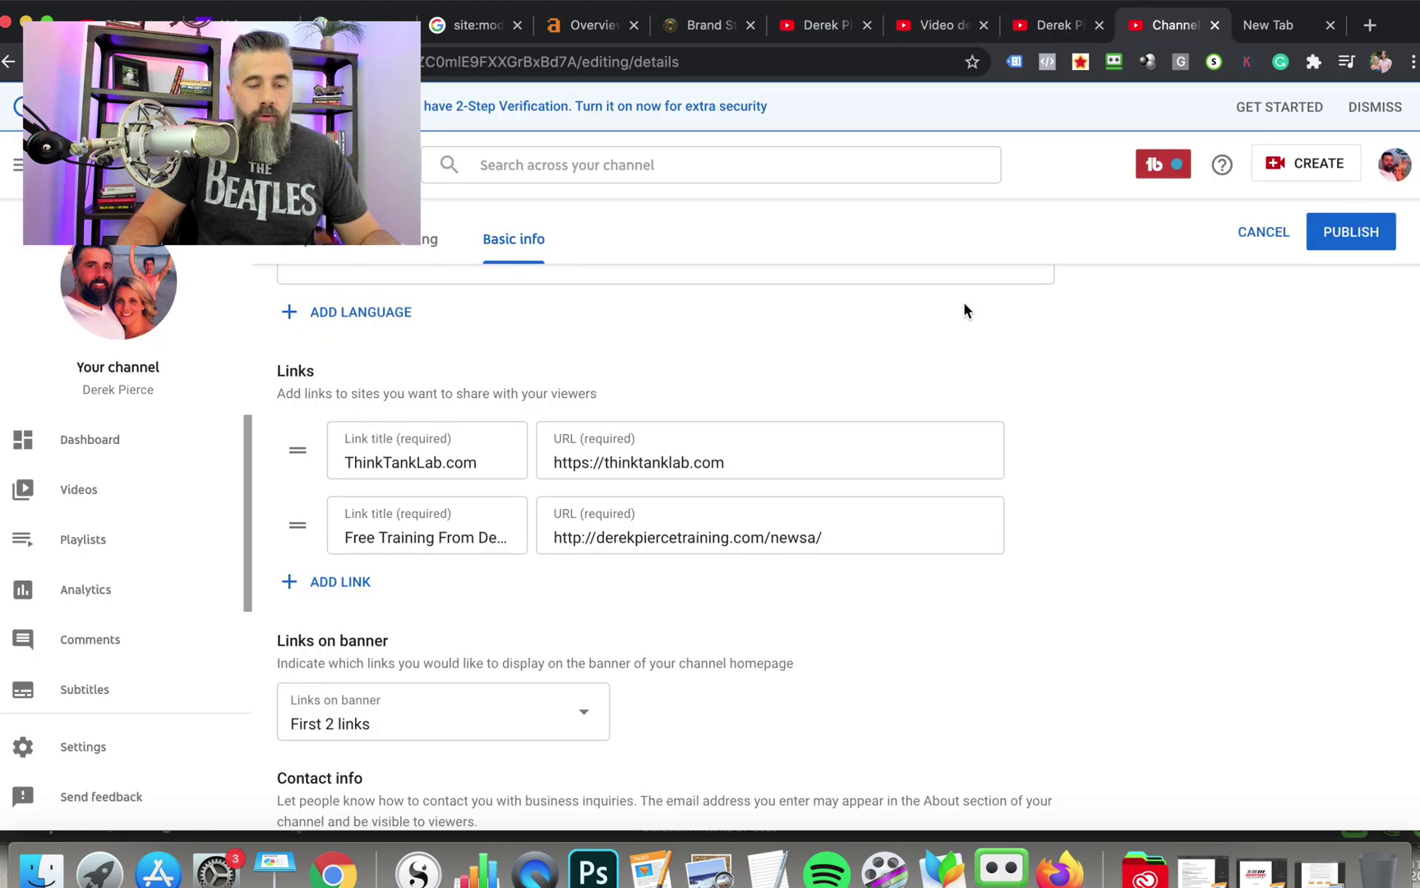
pyautogui.scroll(2, 1050, 515)
pyautogui.scroll(1, 1050, 518)
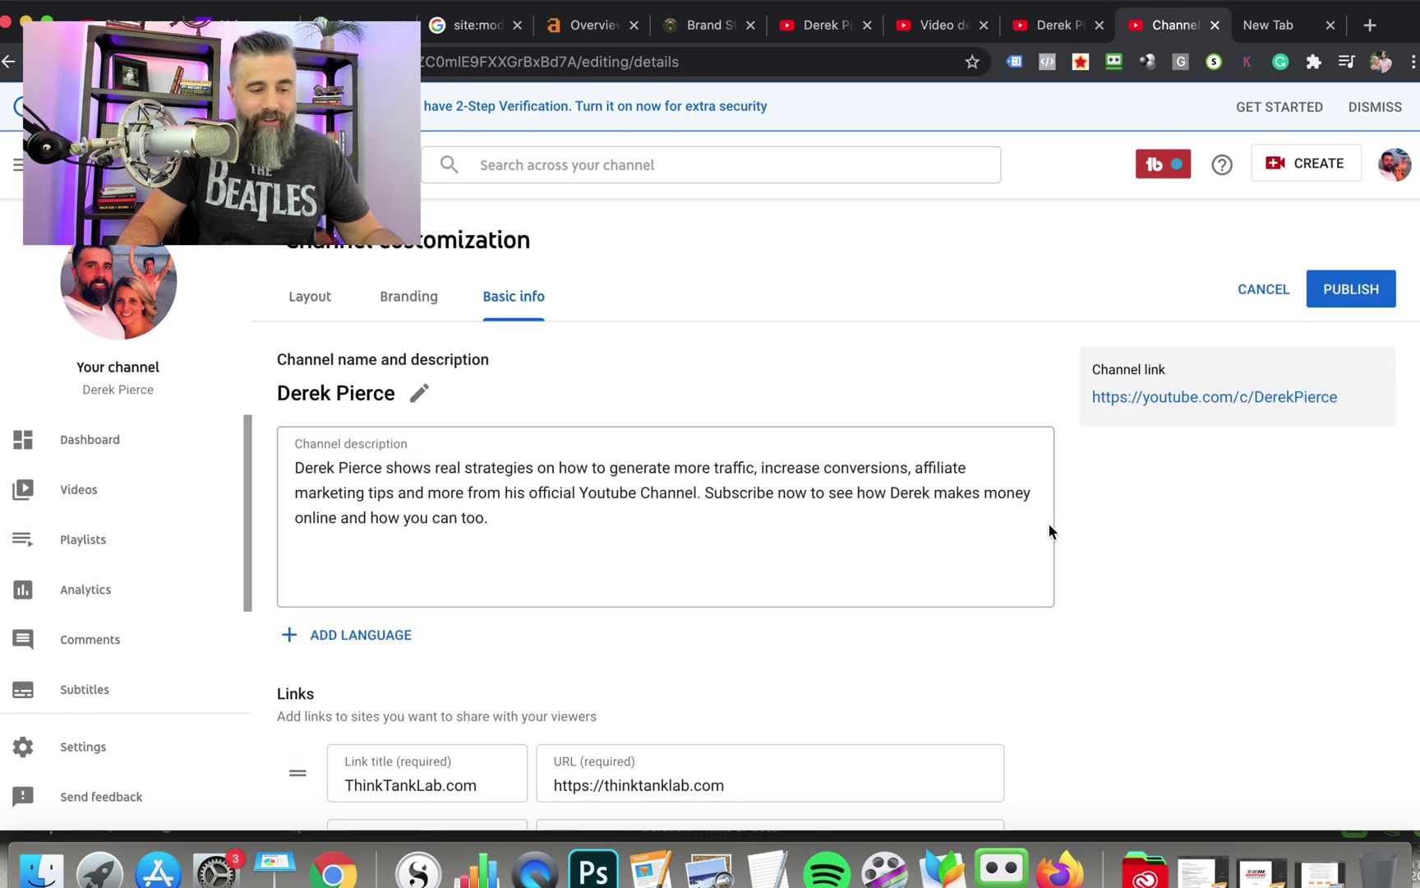
pyautogui.scroll(-5, 1048, 524)
pyautogui.scroll(5, 1048, 531)
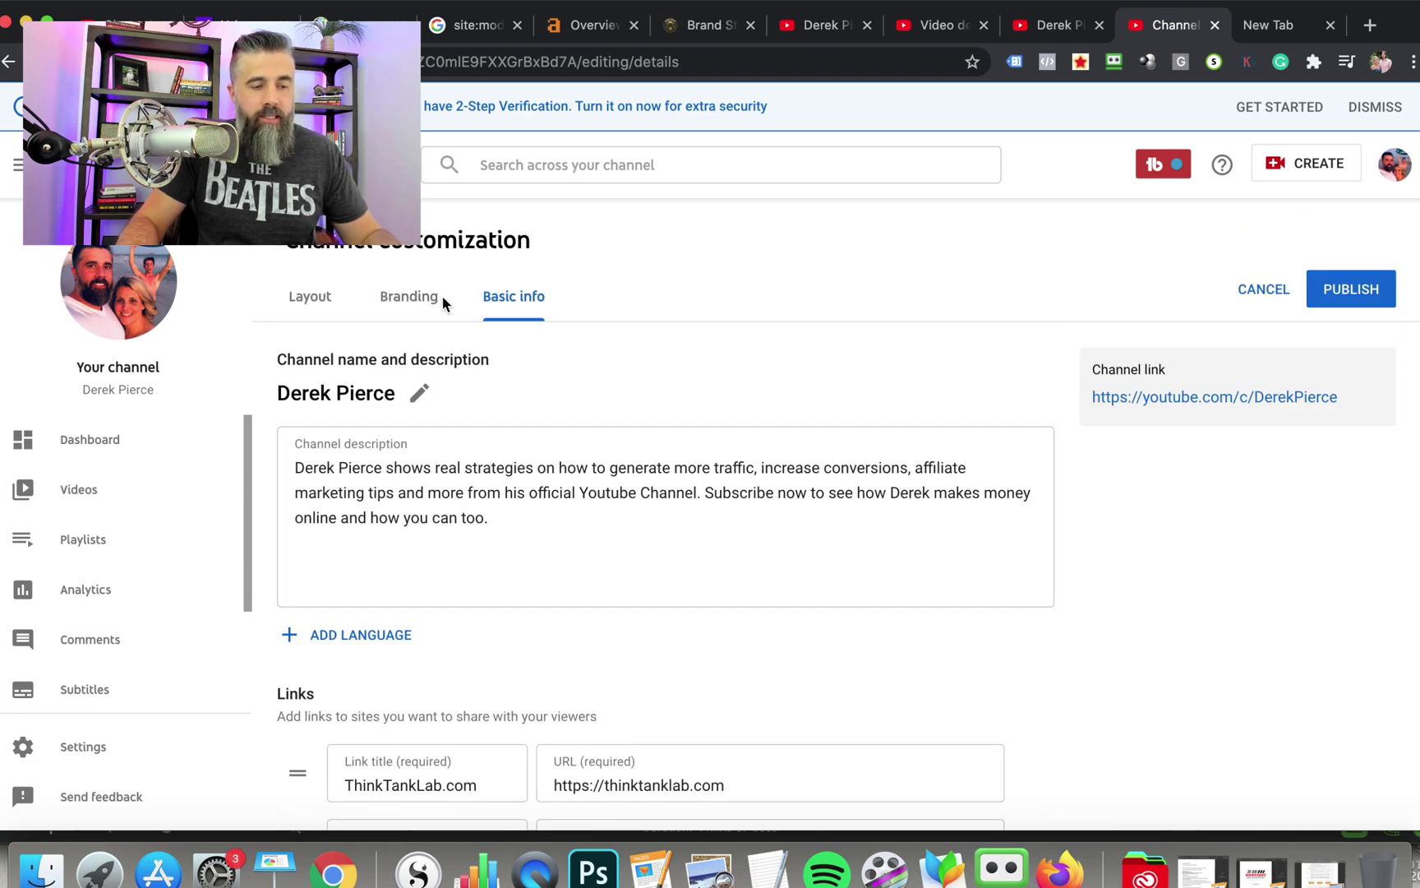
pyautogui.click(412, 296)
pyautogui.scroll(-2, 539, 470)
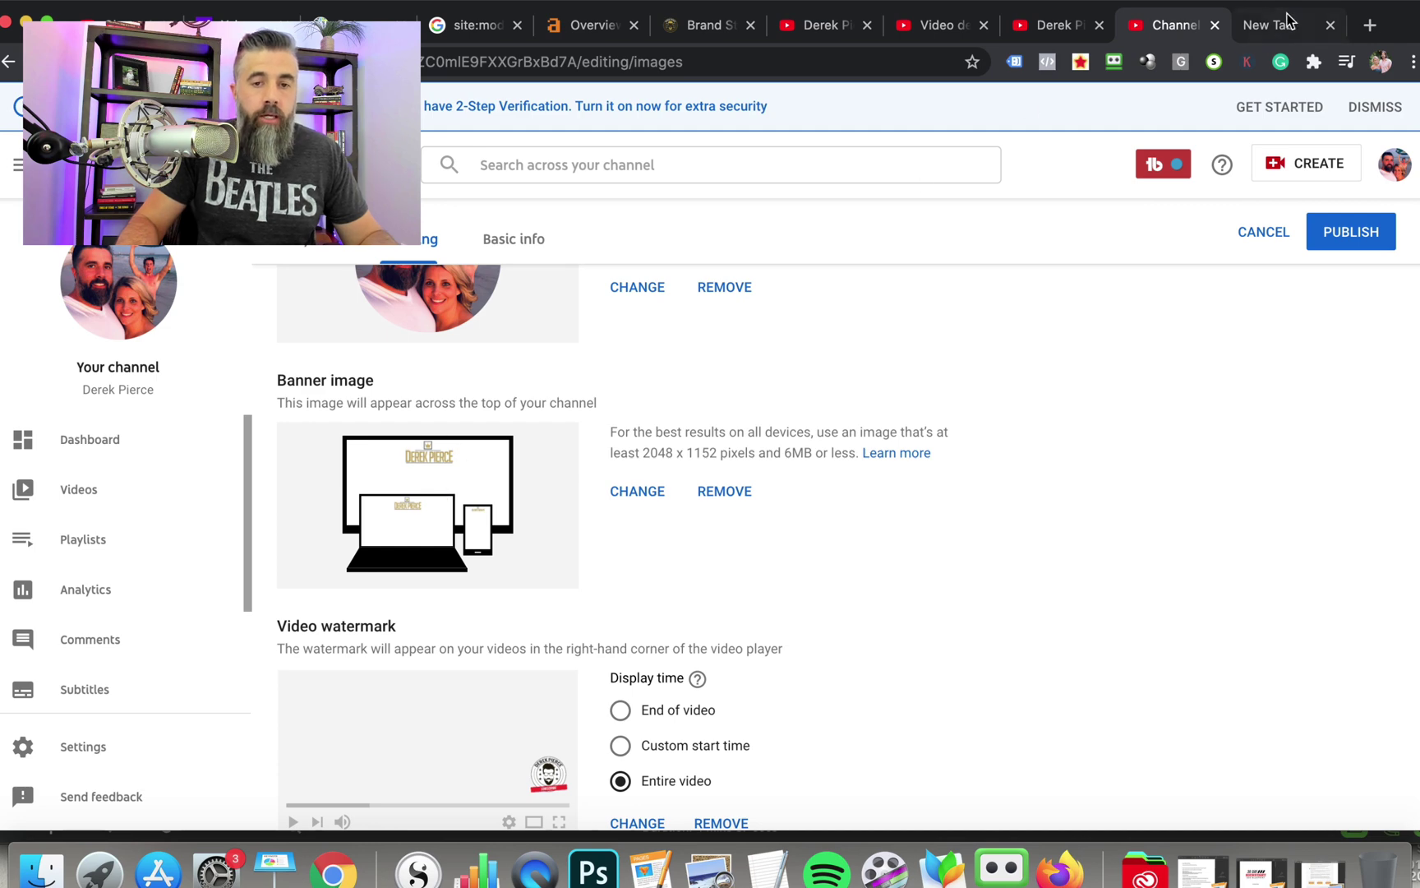
pyautogui.click(1052, 25)
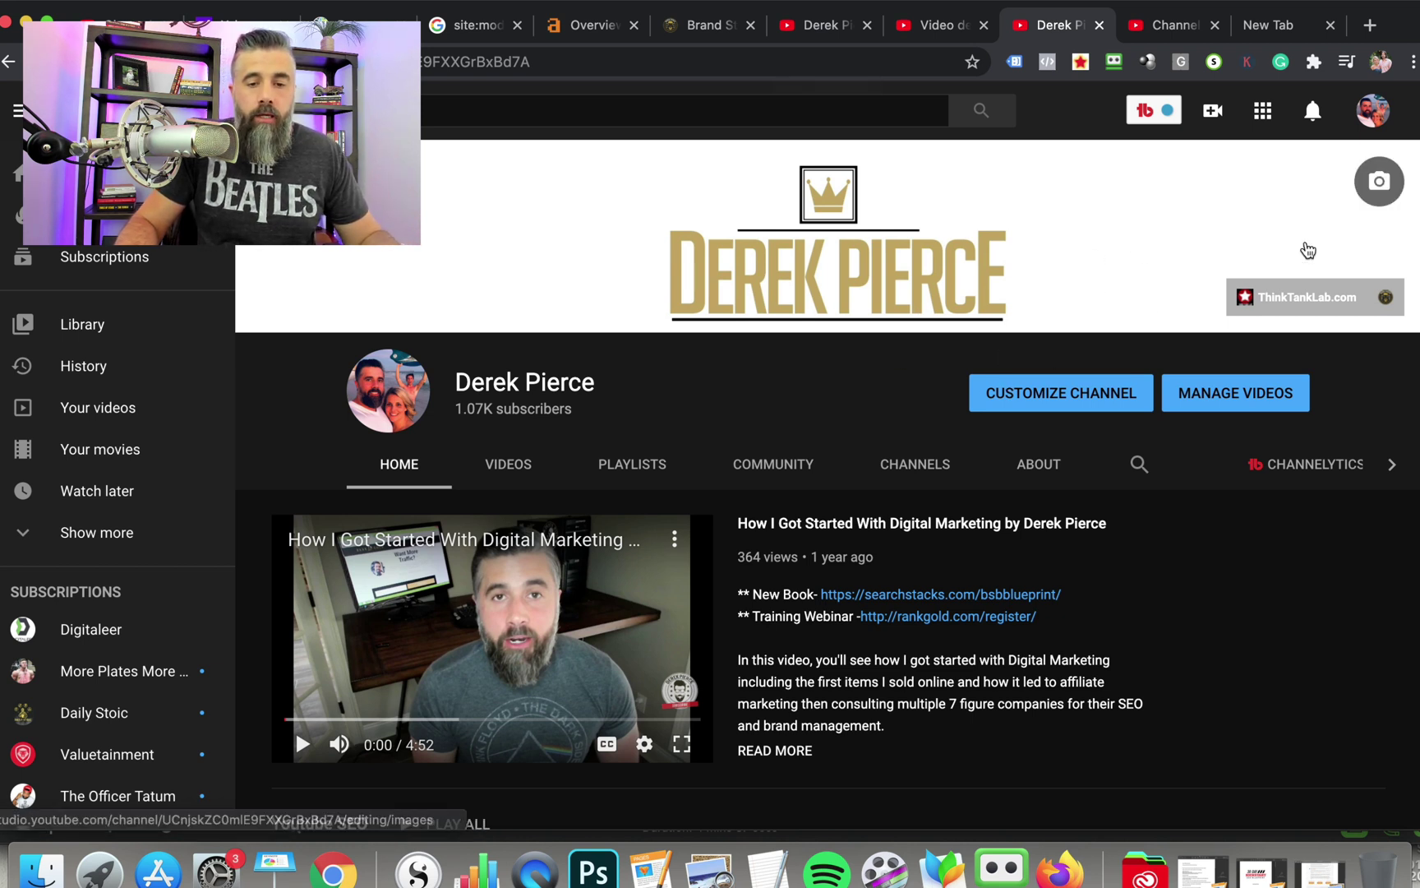
pyautogui.moveTo(1235, 178)
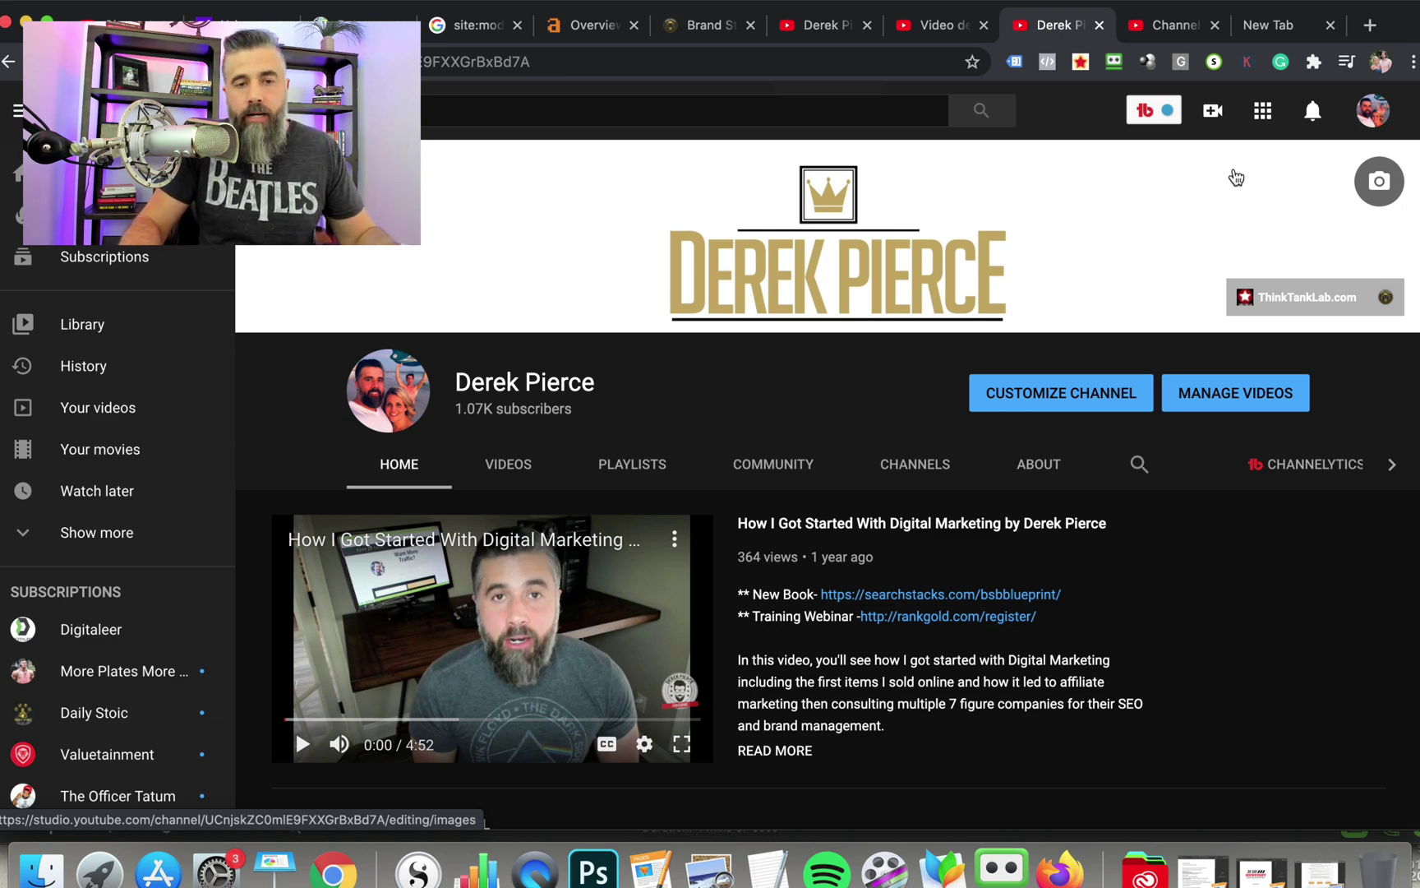
# - Return to Basic info and keep 'First 2 links' as the Links on banner setting
pyautogui.click(1175, 31)
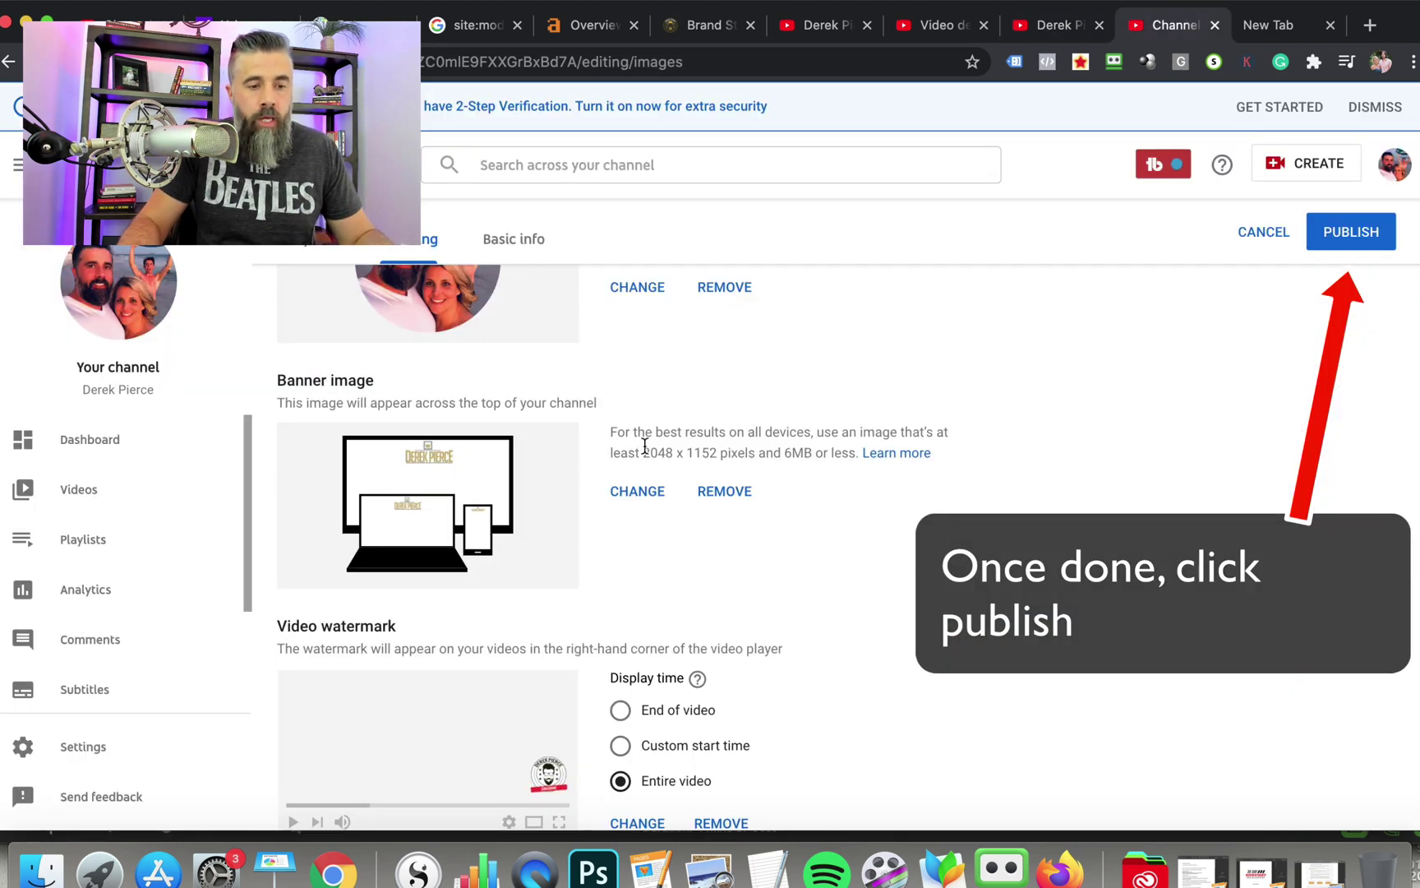
pyautogui.scroll(3, 645, 446)
pyautogui.click(516, 281)
pyautogui.scroll(-4, 1016, 416)
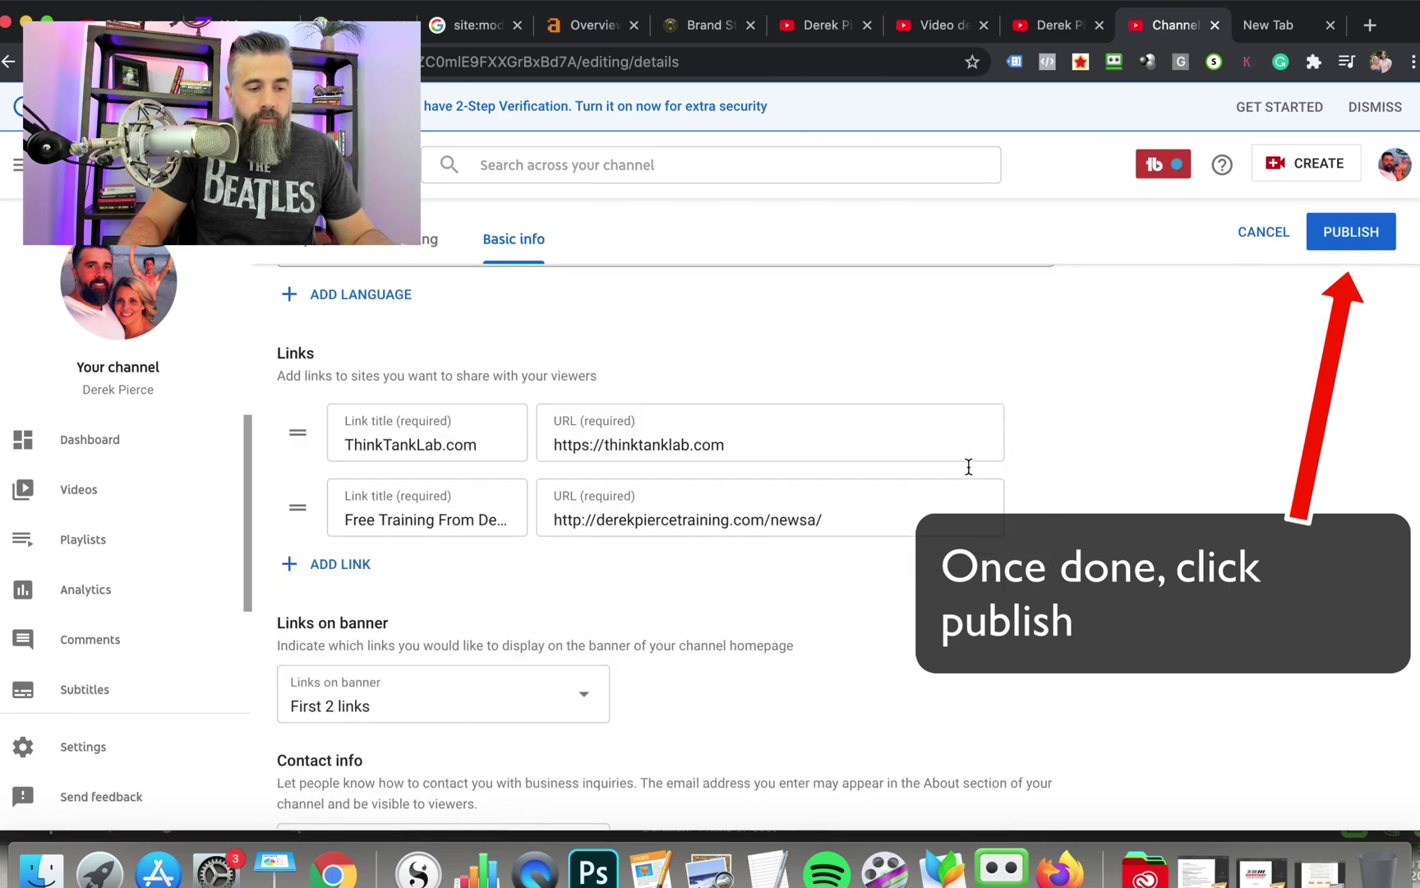
pyautogui.scroll(-2, 843, 594)
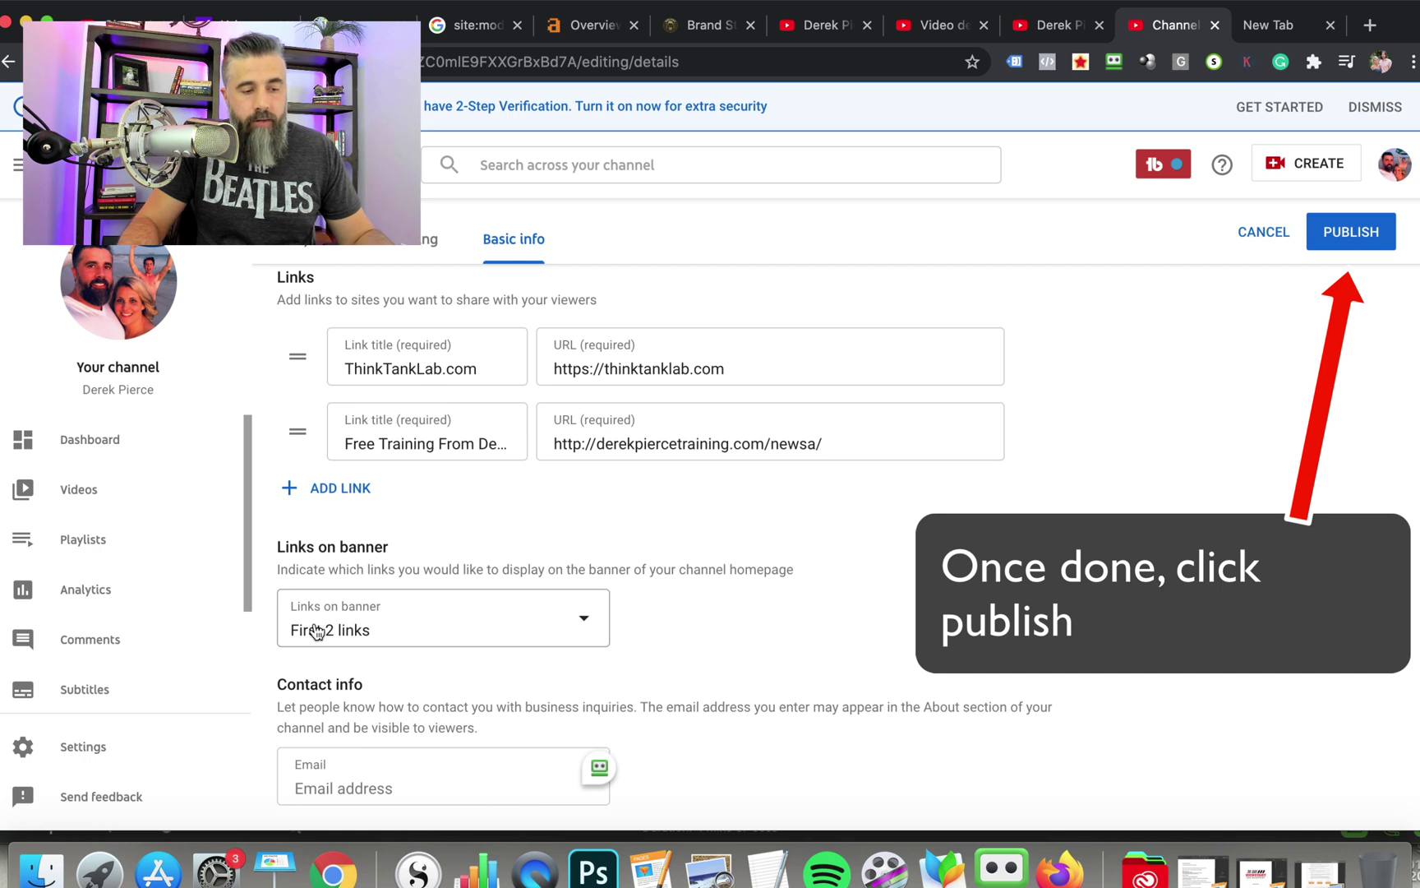
pyautogui.click(414, 628)
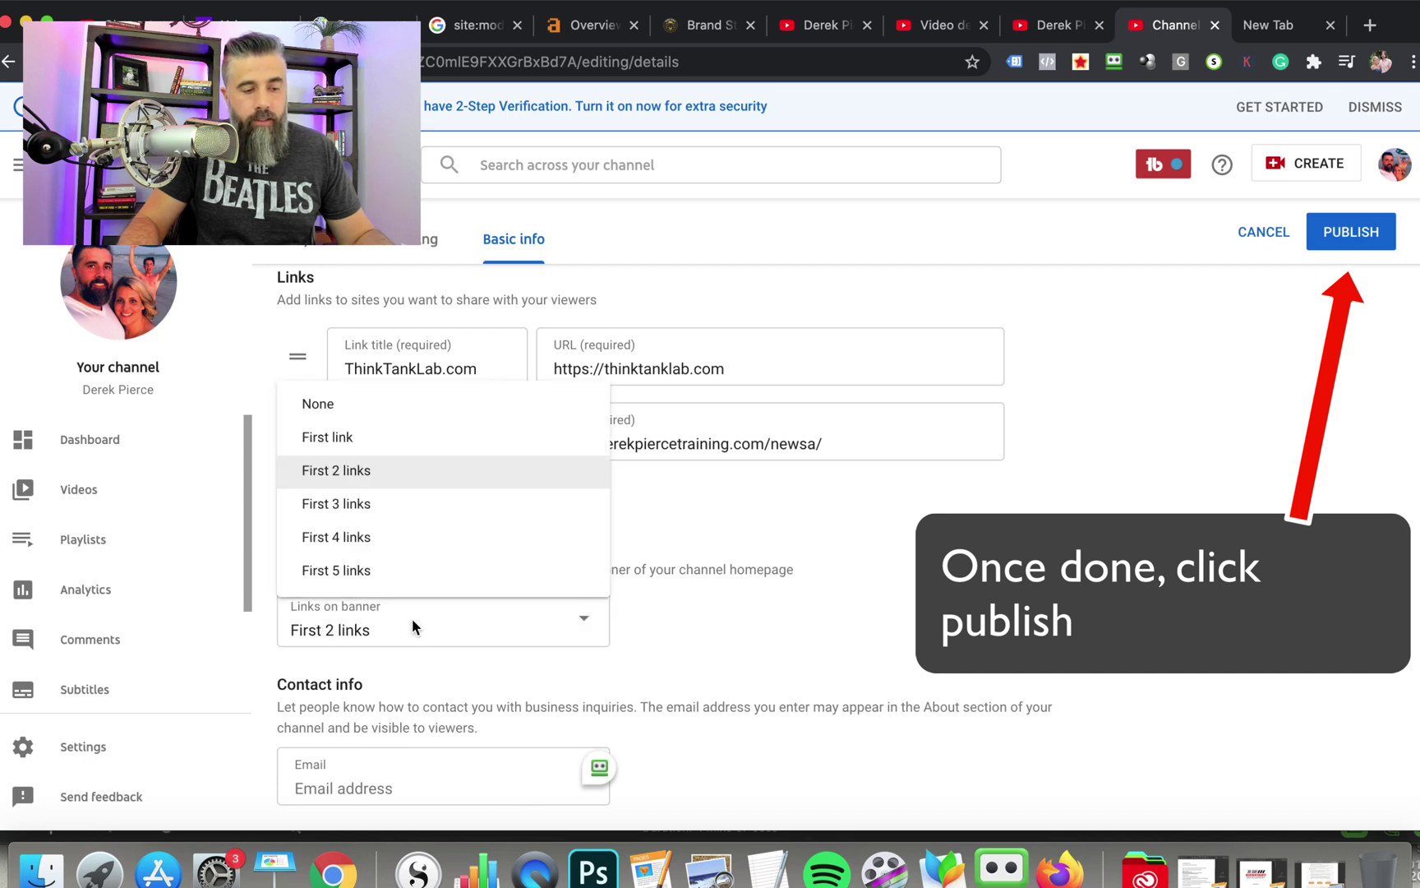
pyautogui.click(810, 611)
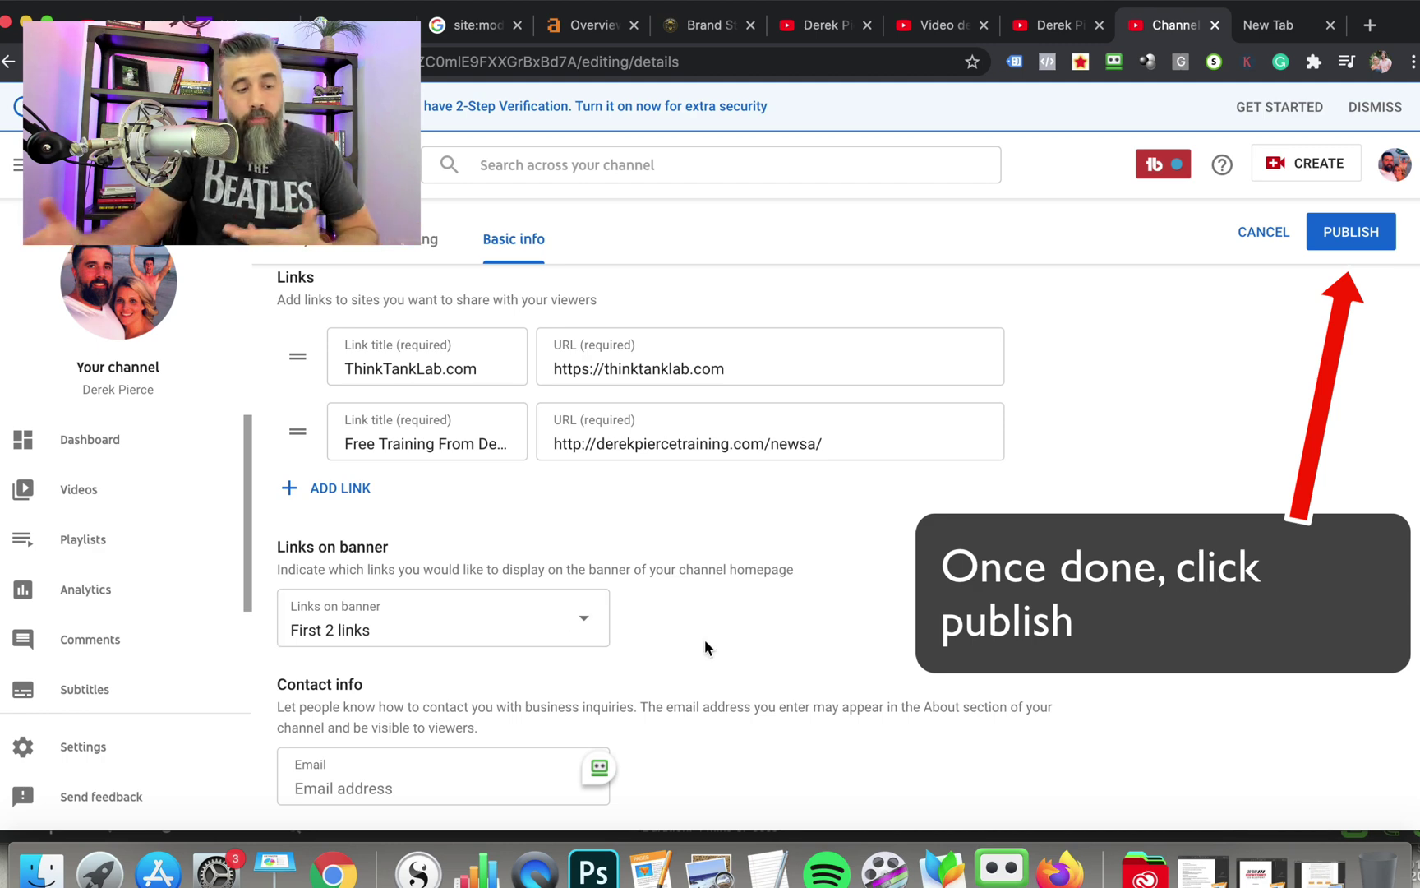
pyautogui.scroll(5, 813, 629)
pyautogui.scroll(3, 813, 630)
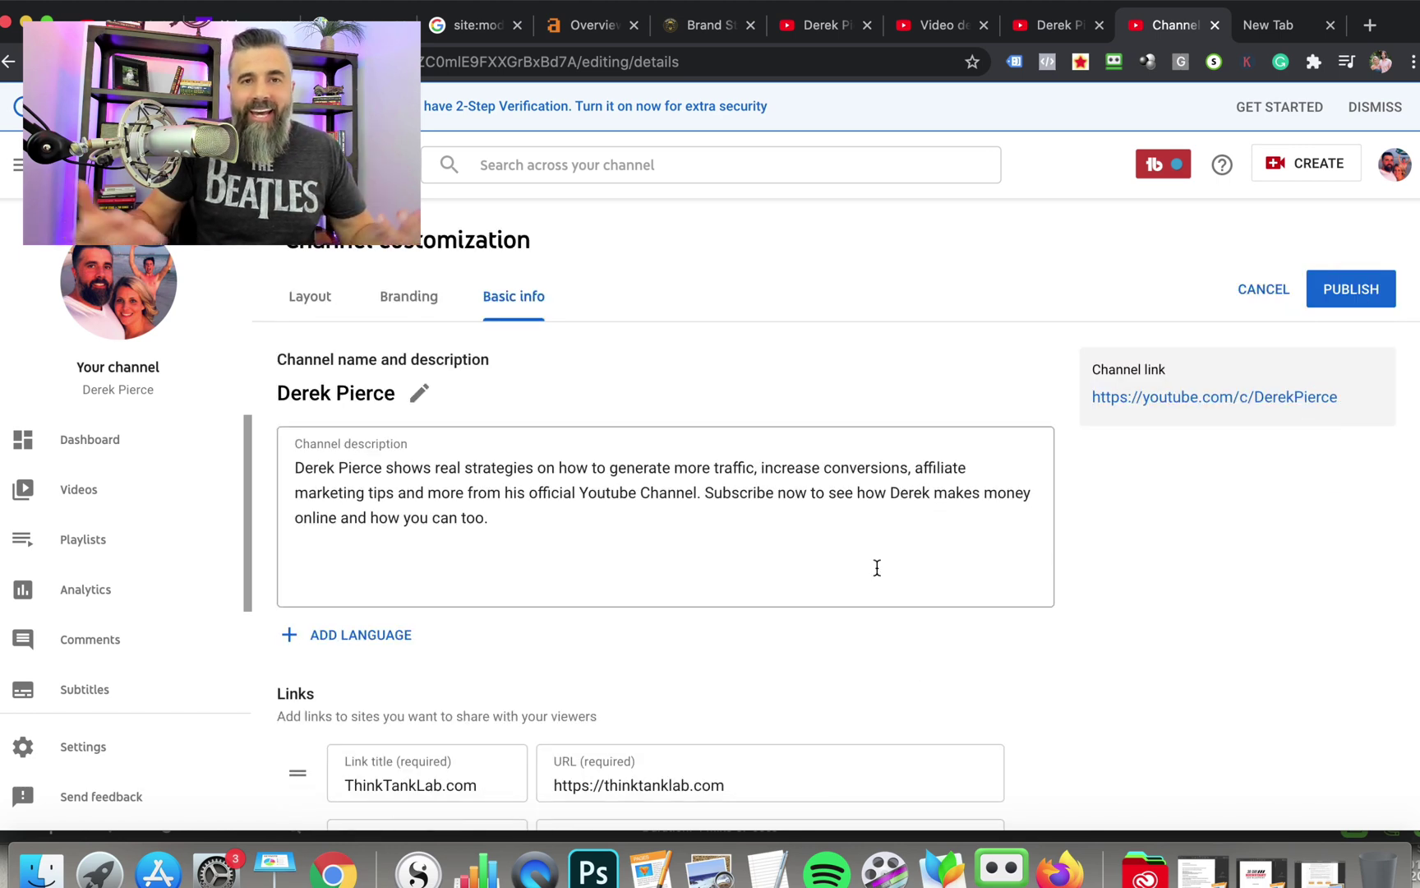
# - Review the live Derek Pierce homepage's featured video and Youtube SEO and SEO tips sections
pyautogui.click(1043, 27)
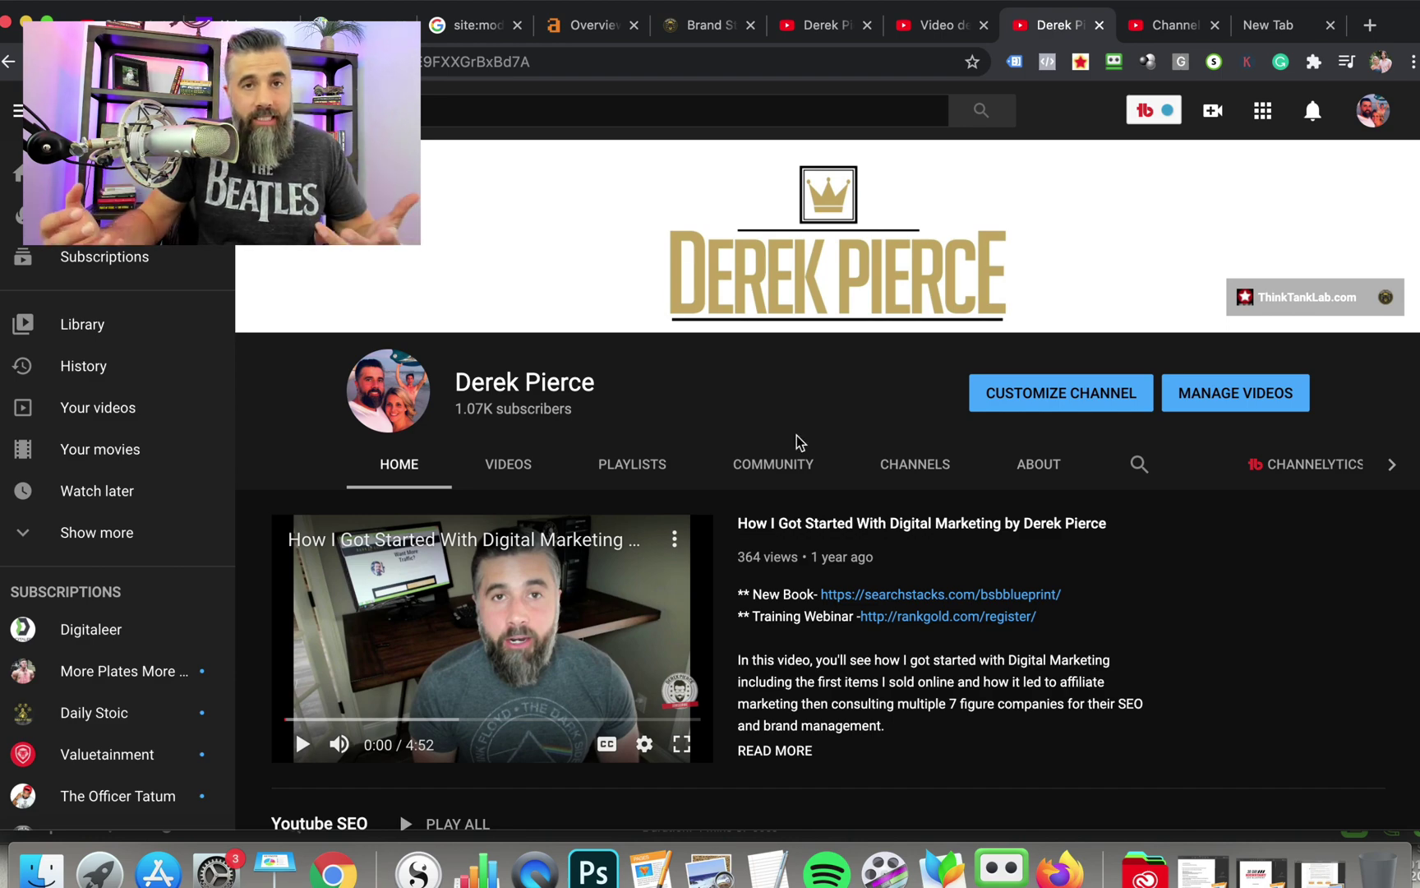
pyautogui.scroll(-5, 840, 443)
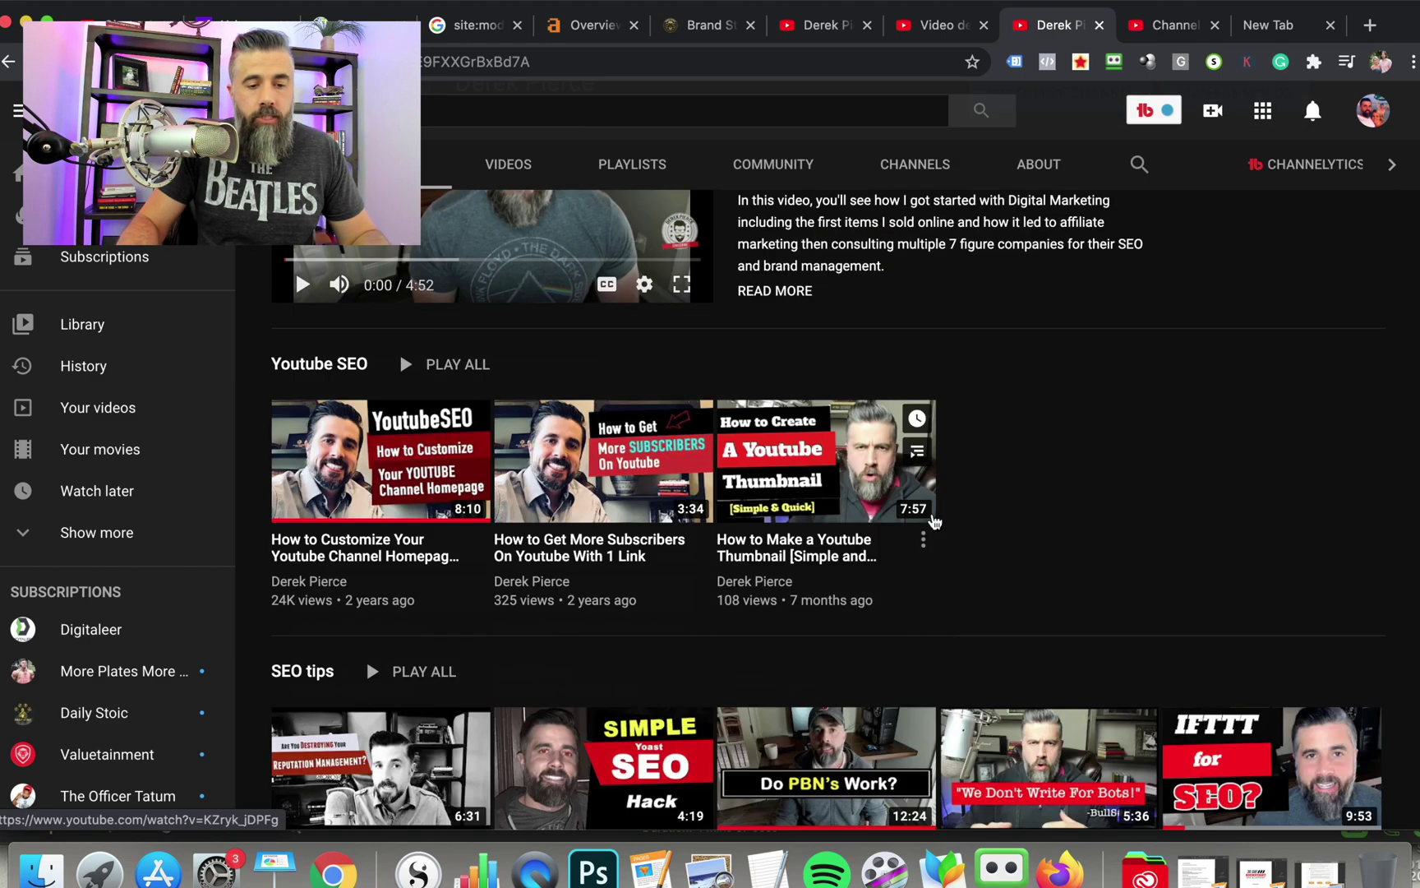
pyautogui.scroll(-1, 1021, 512)
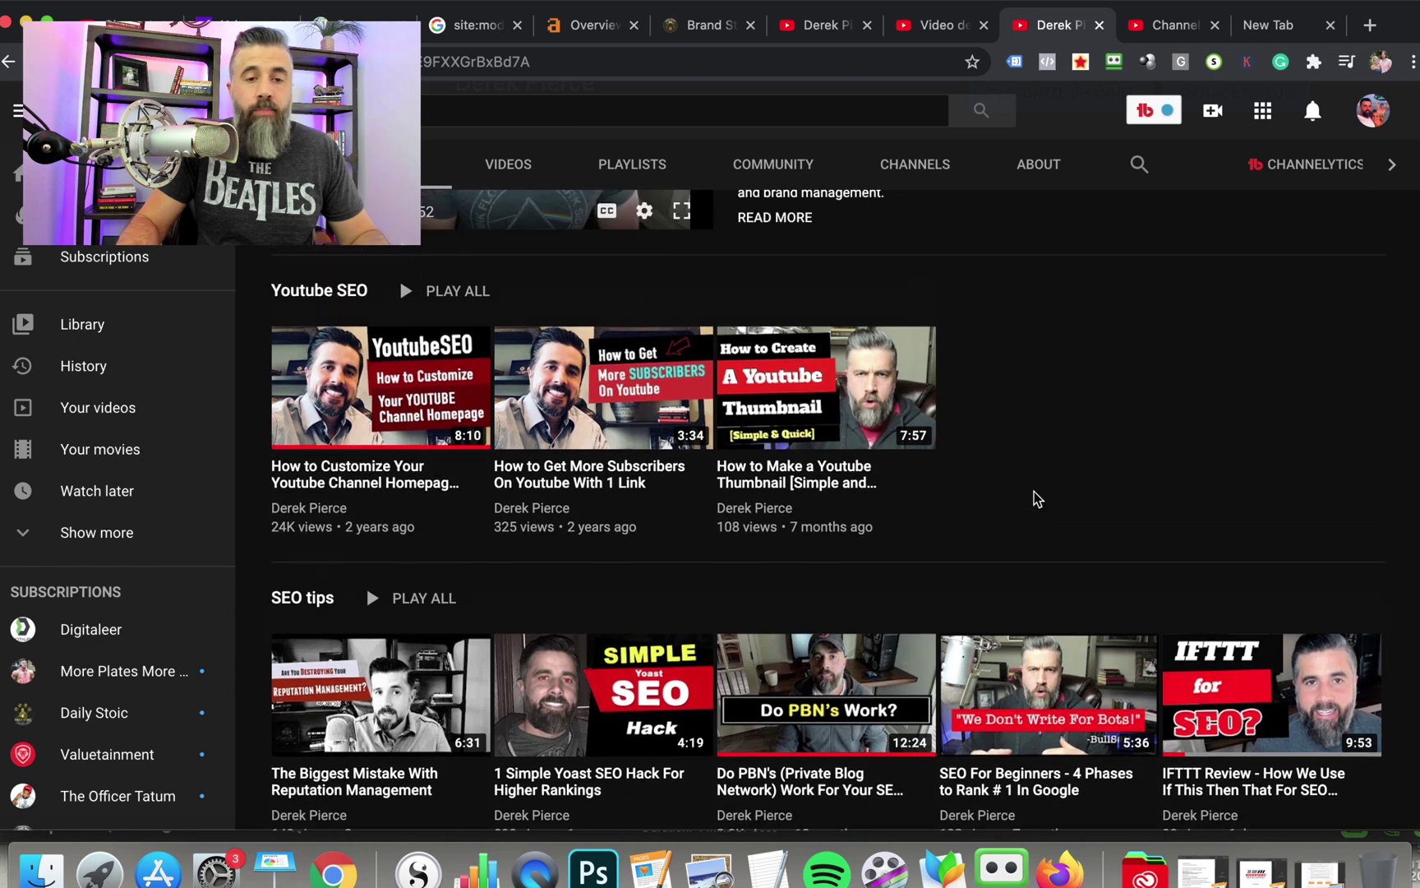
pyautogui.scroll(1, 1035, 499)
pyautogui.scroll(3, 1034, 500)
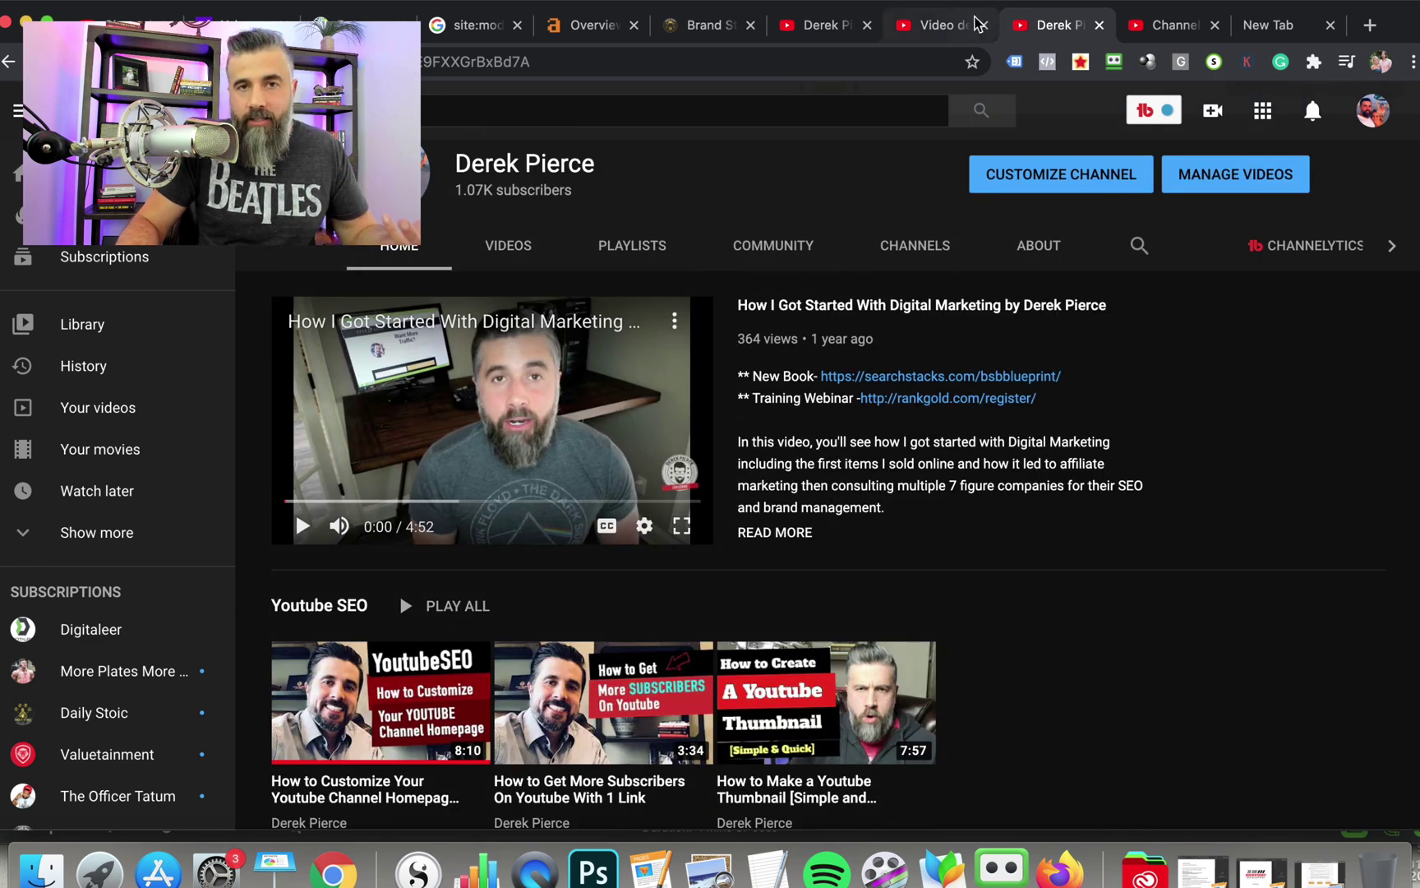